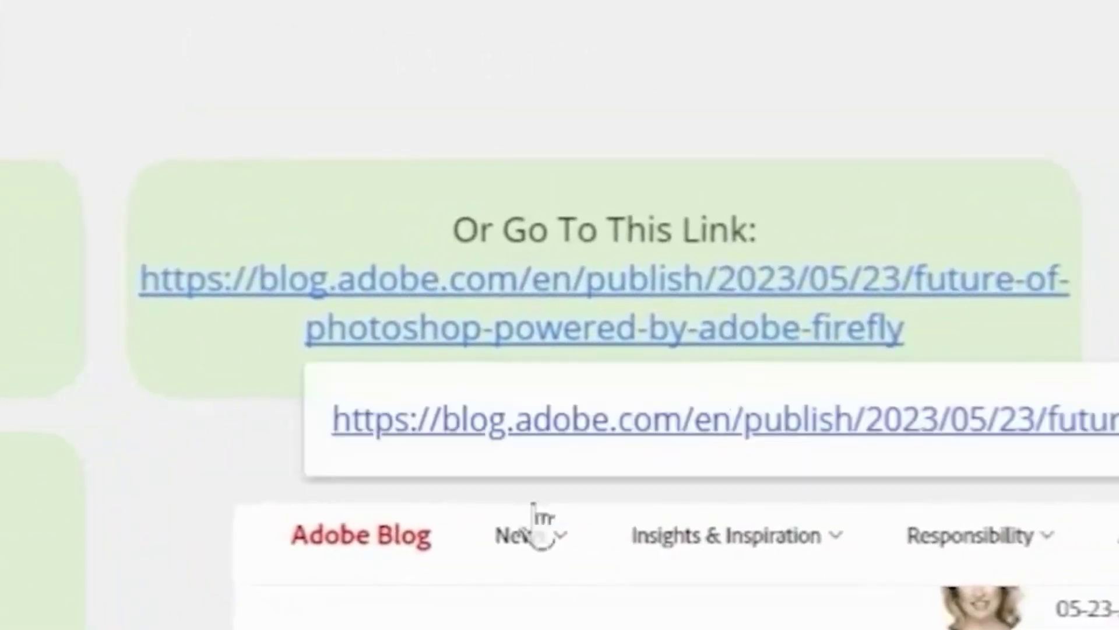
Right-click the Miro canvas beside the Adobe blog link card for its paste and unlock options.
{"action": "right_click", "coordinate": [260, 449]}
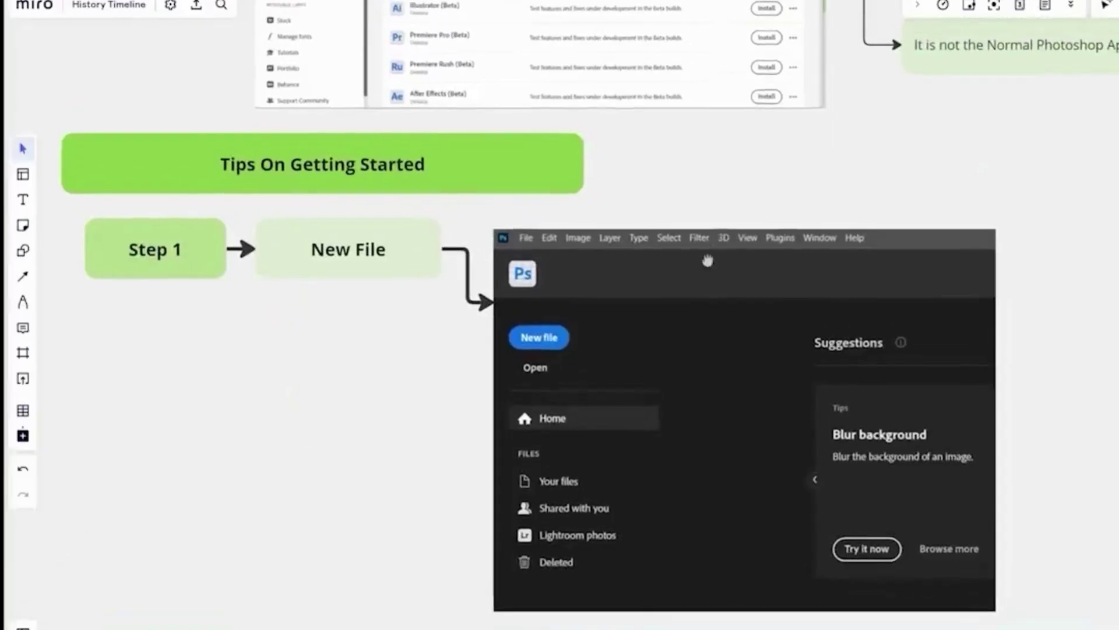
Pan the Miro board through Steps 2–4 down to the Generative Fill example image.
{"action": "left_click_drag", "start_coordinate": [705, 352], "coordinate": [705, 310]}
{"action": "left_click_drag", "start_coordinate": [750, 352], "coordinate": [724, 23]}
{"action": "scroll", "coordinate": [629, 423], "scroll_direction": "down", "scroll_amount": 3}
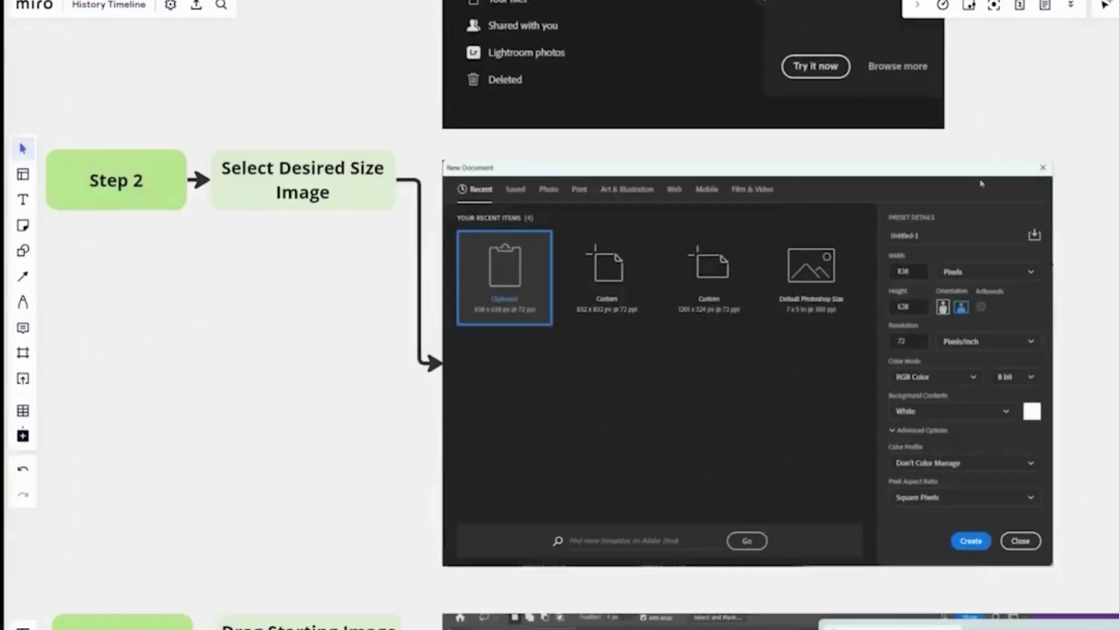
{"action": "scroll", "coordinate": [386, 478], "scroll_direction": "down", "scroll_amount": 5}
{"action": "scroll", "coordinate": [380, 570], "scroll_direction": "up", "scroll_amount": 5}
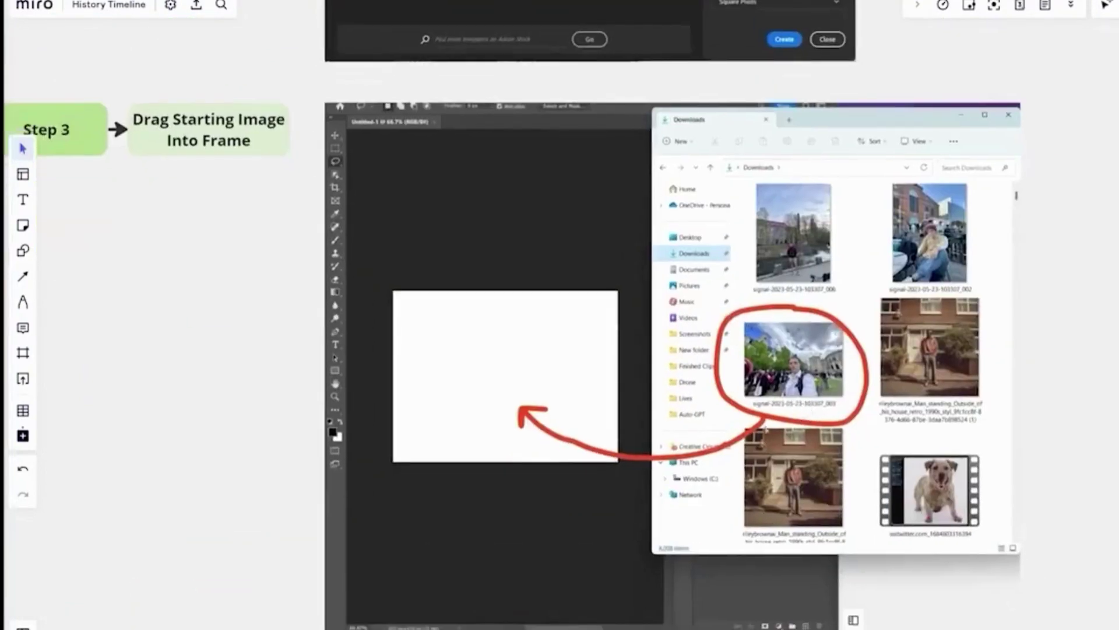
{"action": "mouse_move", "coordinate": [447, 394]}
{"action": "left_mouse_down"}
{"action": "mouse_move", "coordinate": [637, 120]}
{"action": "mouse_move", "coordinate": [624, 55]}
{"action": "mouse_move", "coordinate": [620, 365]}
{"action": "mouse_move", "coordinate": [641, 330]}
{"action": "left_mouse_up"}
{"action": "scroll", "coordinate": [588, 82], "scroll_direction": "down", "scroll_amount": 7}
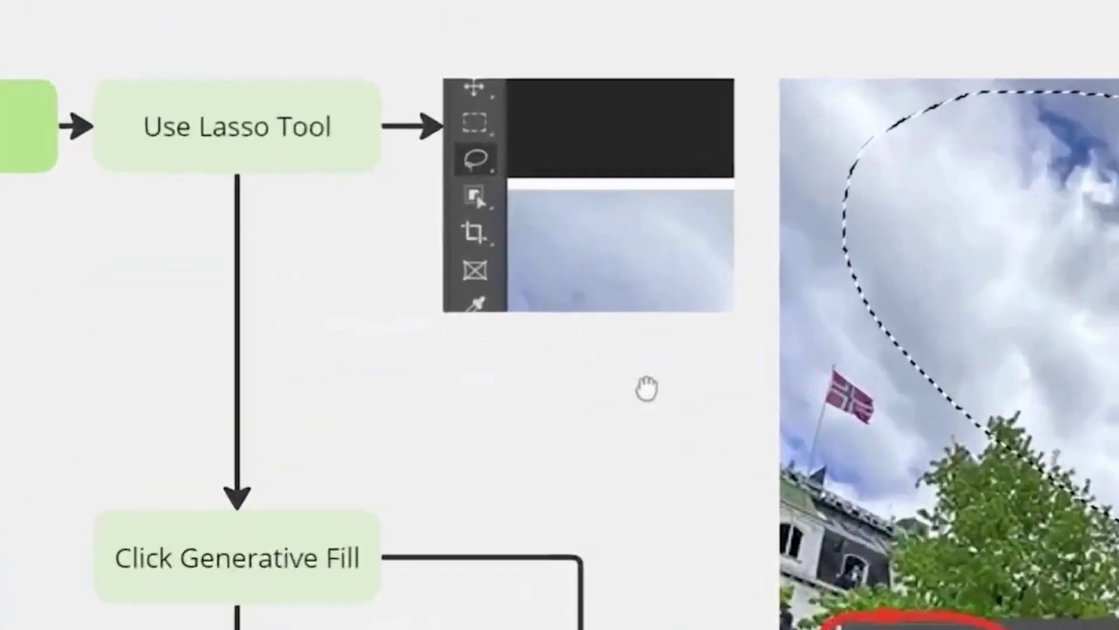
{"action": "scroll", "coordinate": [647, 389], "scroll_direction": "up", "scroll_amount": 3}
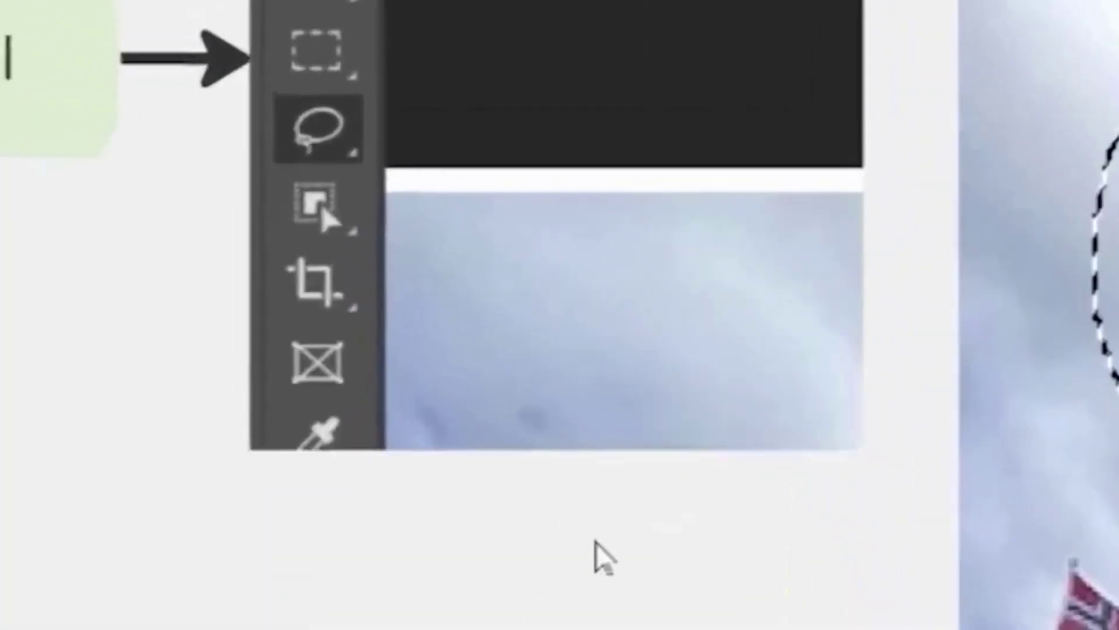
{"action": "left_click_drag", "start_coordinate": [619, 580], "coordinate": [317, 88]}
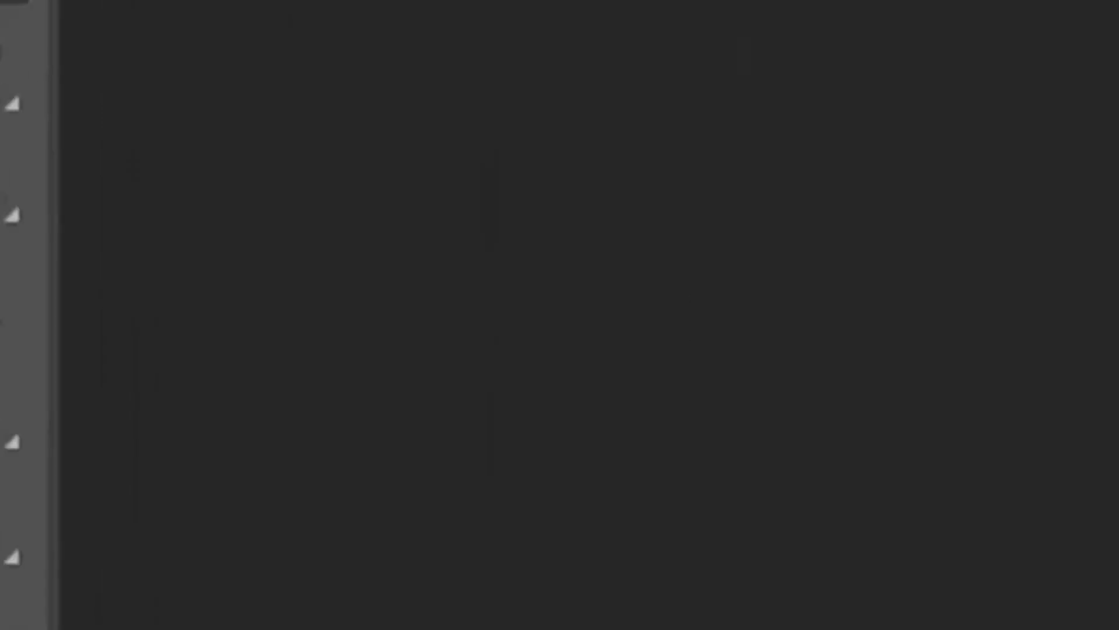
Prompt Generative Fill with '1970's Wooden ceilling' for the current selection.
{"action": "key", "text": "w"}
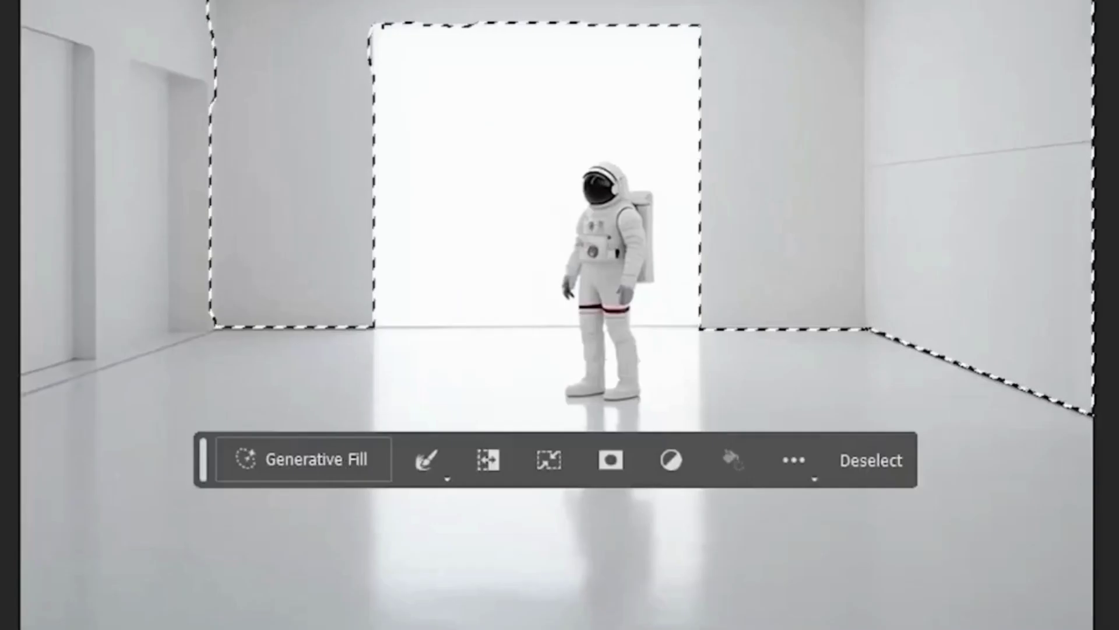
{"action": "left_click", "coordinate": [334, 462]}
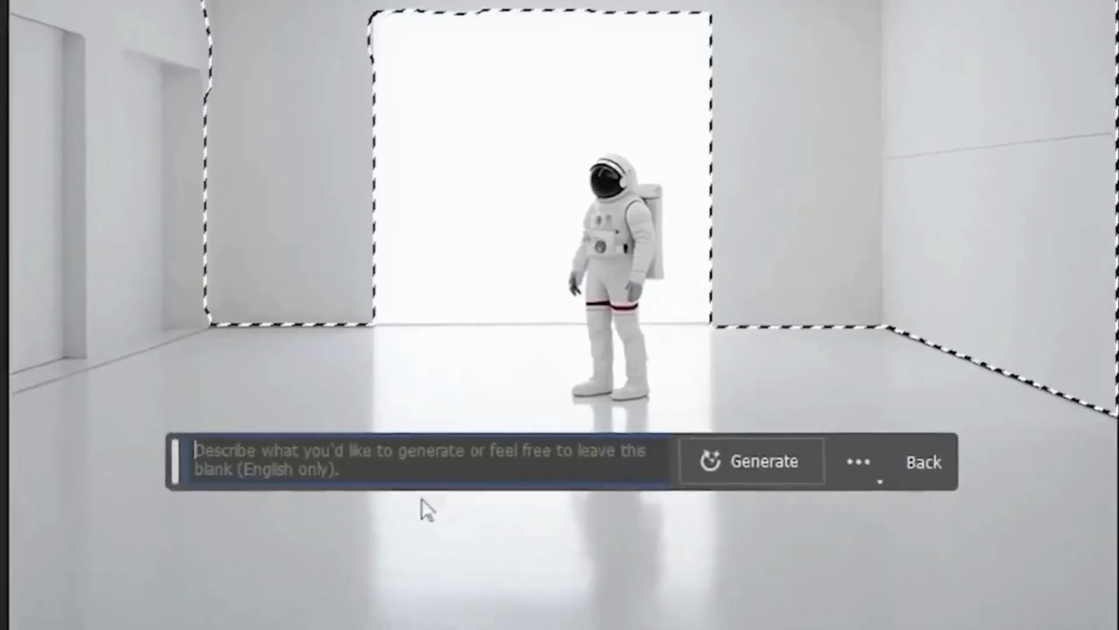
{"action": "type", "text": "1970's Woode"}
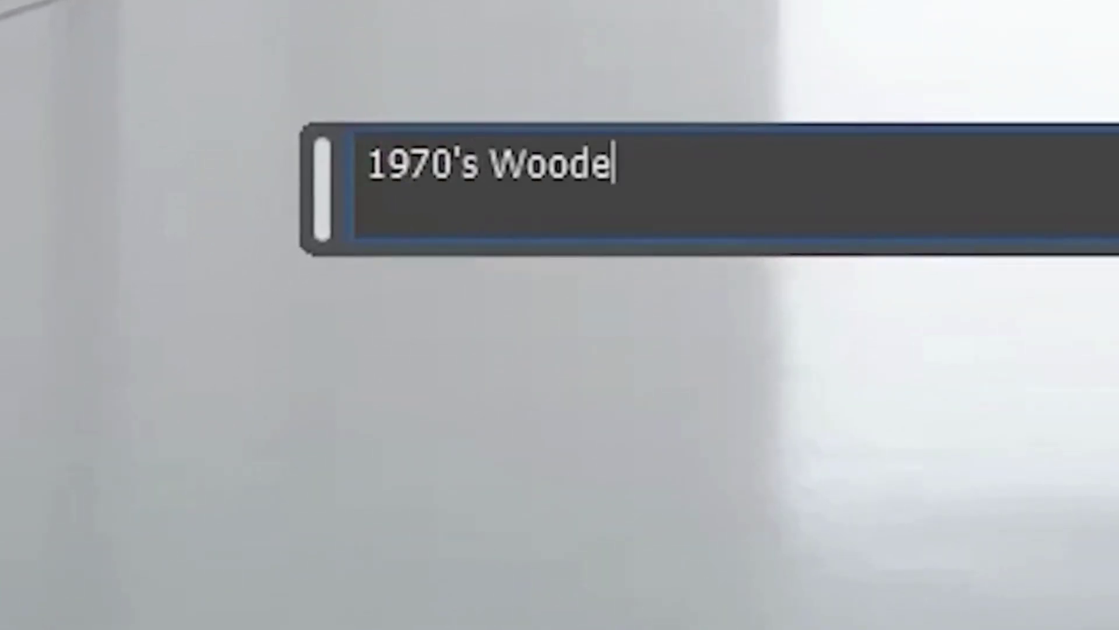
{"action": "type", "text": "n ceilling"}
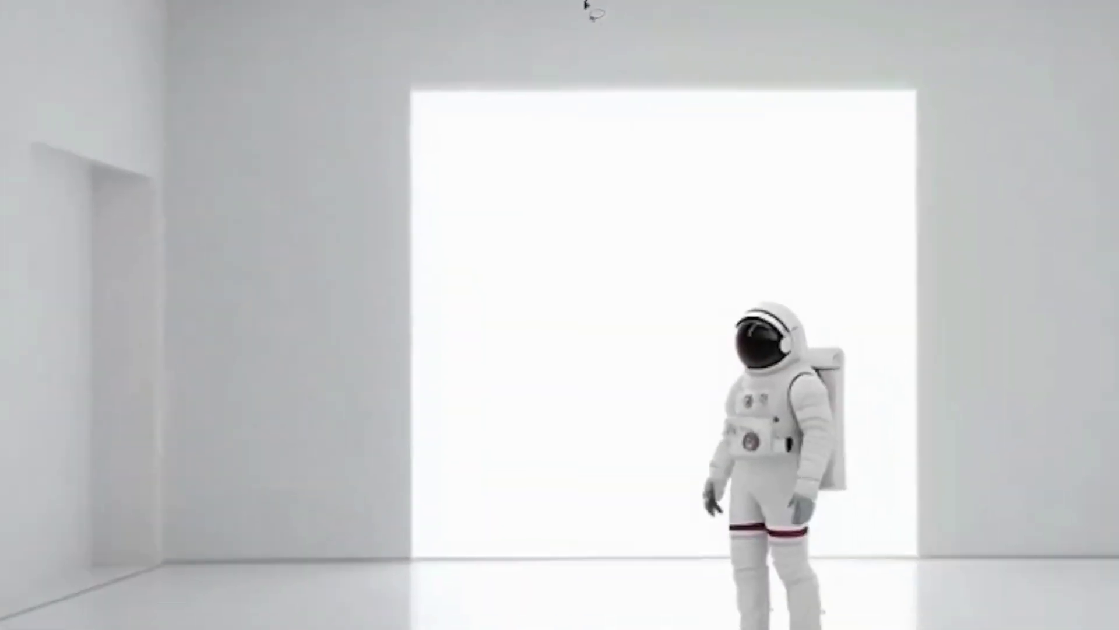
Lasso the ceiling, generate an 'Elegand chandalier' and keep the first, gold variation.
{"action": "mouse_move", "coordinate": [592, 8]}
{"action": "left_mouse_down"}
{"action": "mouse_move", "coordinate": [472, 16]}
{"action": "mouse_move", "coordinate": [417, 57]}
{"action": "left_mouse_up"}
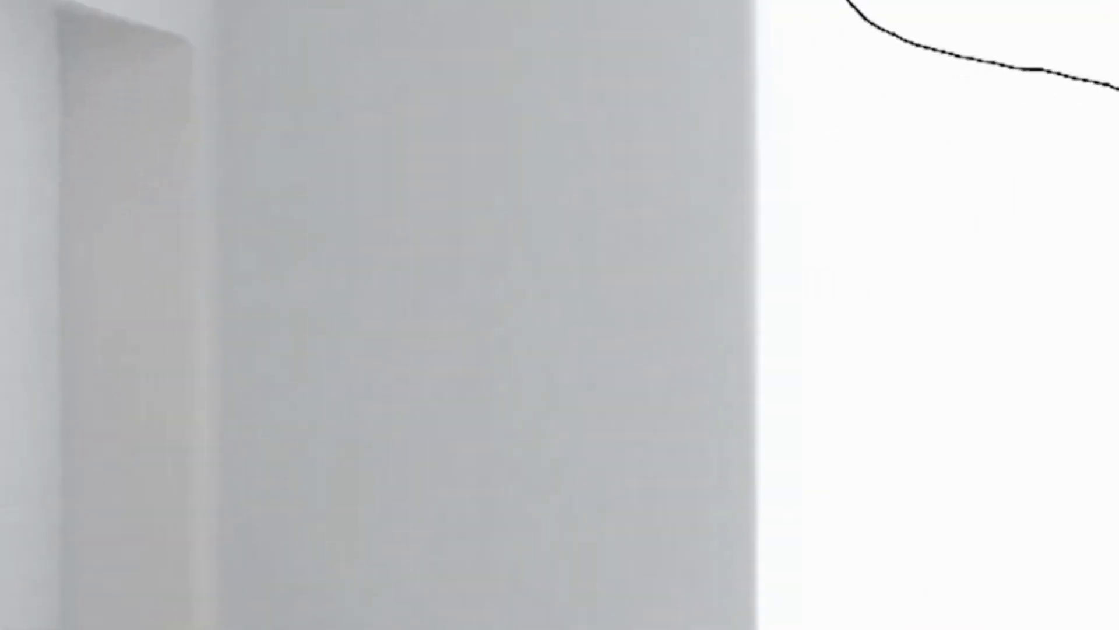
{"action": "type", "text": "Elegand chand"}
{"action": "type", "text": "alie"}
{"action": "type", "text": "r"}
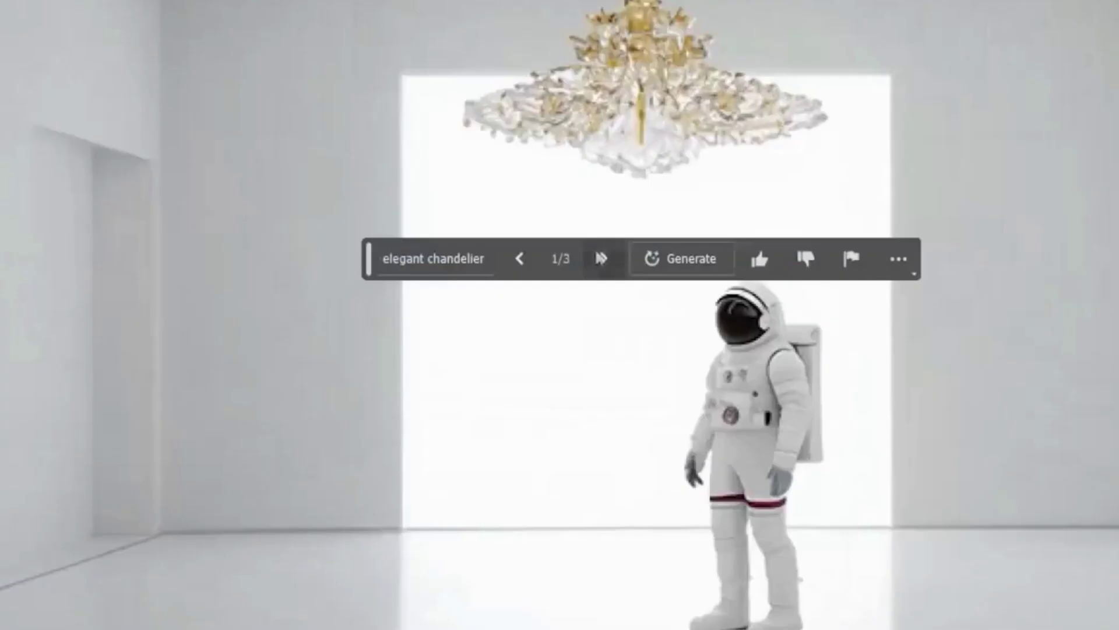
{"action": "left_click", "coordinate": [604, 260]}
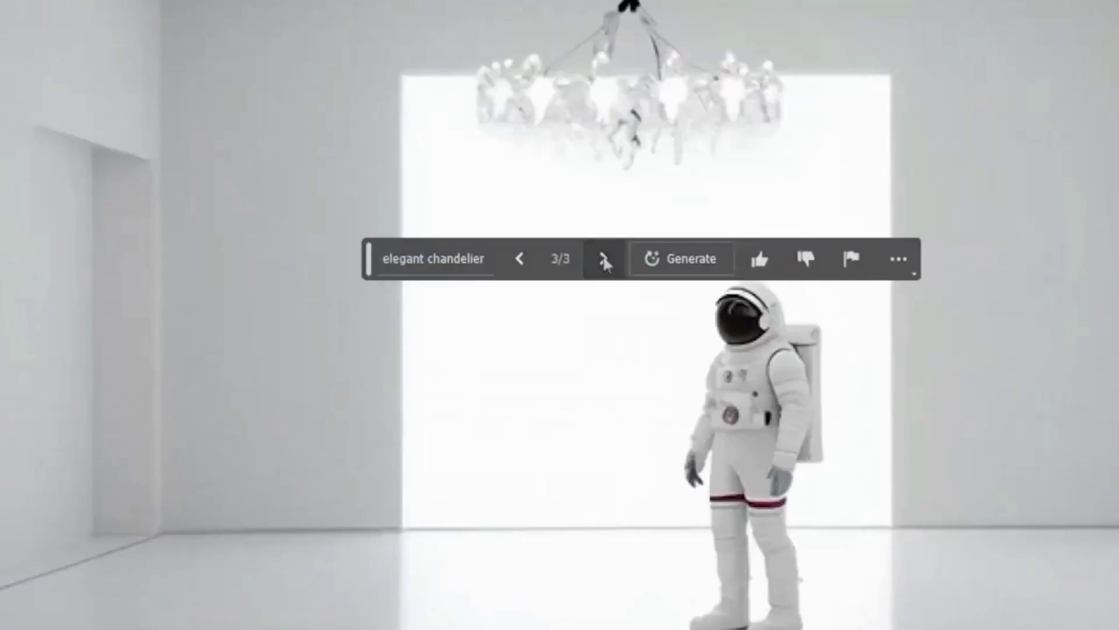
{"action": "left_click", "coordinate": [520, 258]}
{"action": "left_click", "coordinate": [520, 259]}
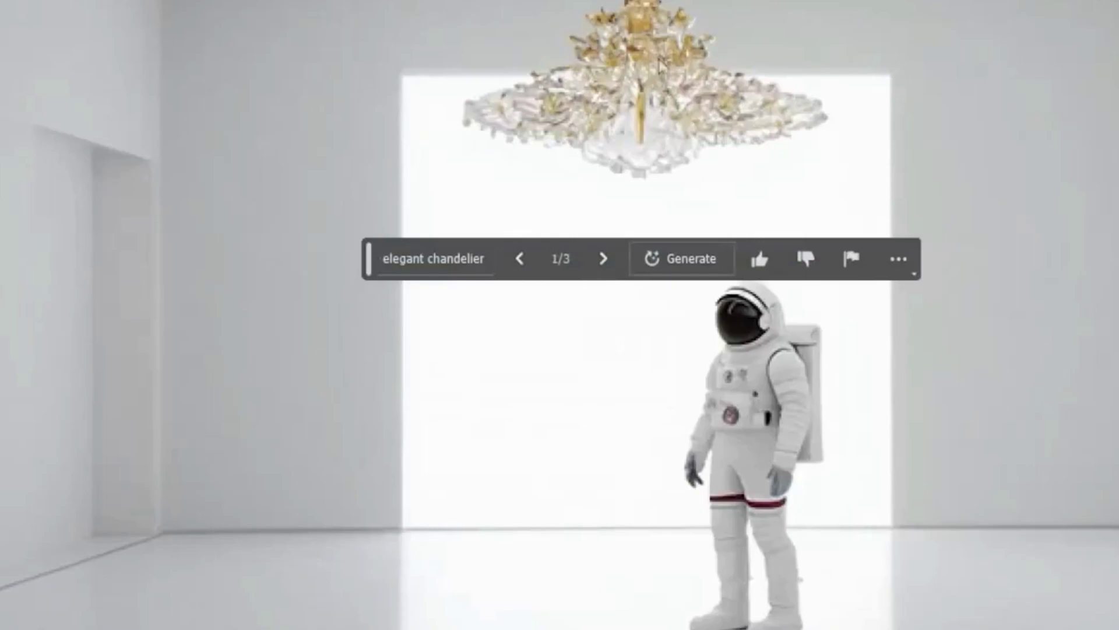
{"action": "mouse_move", "coordinate": [512, 139]}
{"action": "left_mouse_down"}
{"action": "mouse_move", "coordinate": [252, 305]}
{"action": "mouse_move", "coordinate": [292, 464]}
{"action": "mouse_move", "coordinate": [682, 395]}
{"action": "mouse_move", "coordinate": [781, 8]}
{"action": "left_mouse_up"}
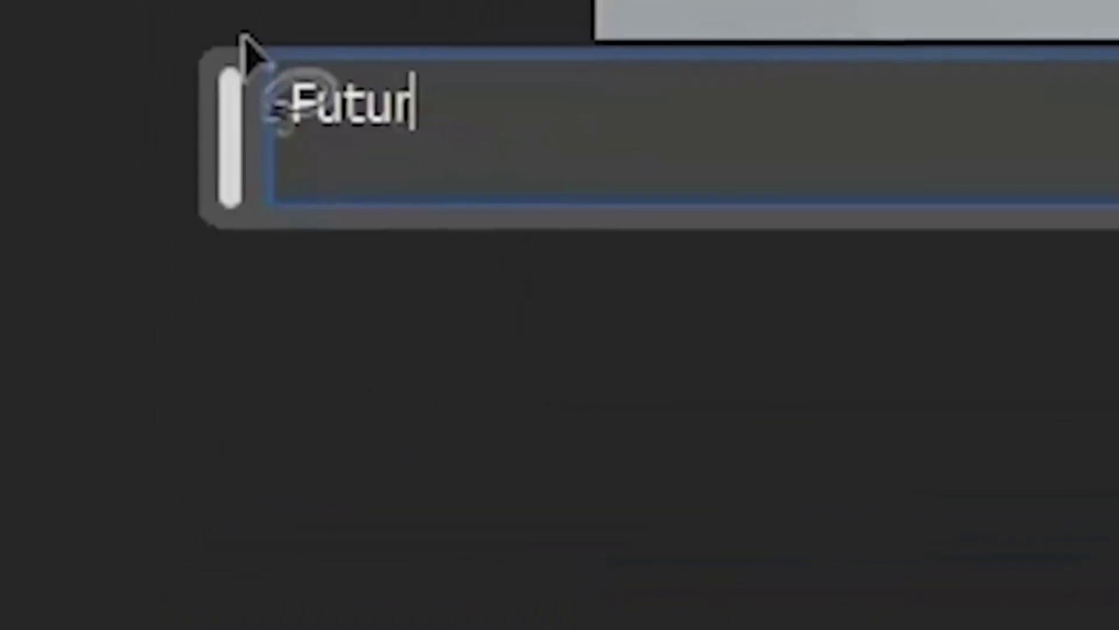
Enter the 'Futuristic Sport car' prompt for the floor area, then the marble floor prompt.
{"action": "type", "text": "istic"}
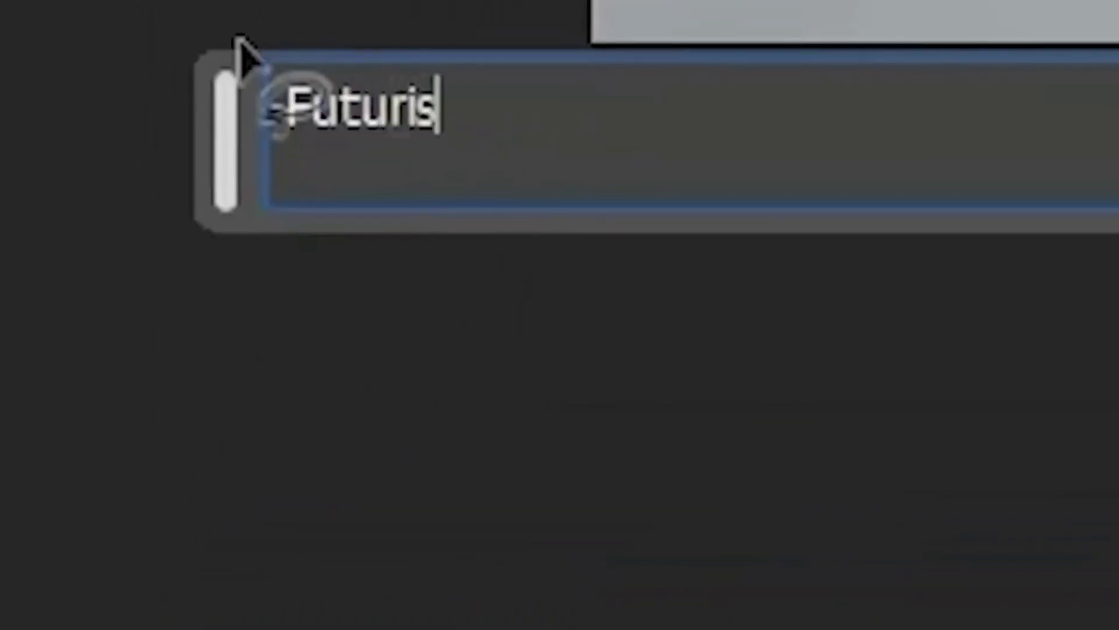
{"action": "type", "text": " Sport"}
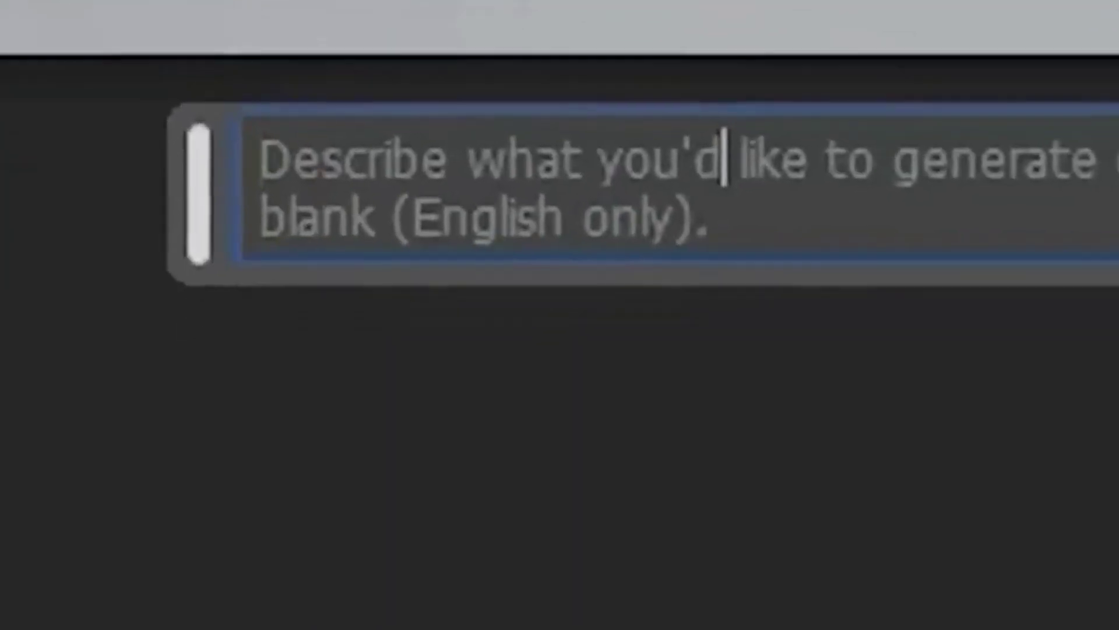
{"action": "type", "text": "Mar"}
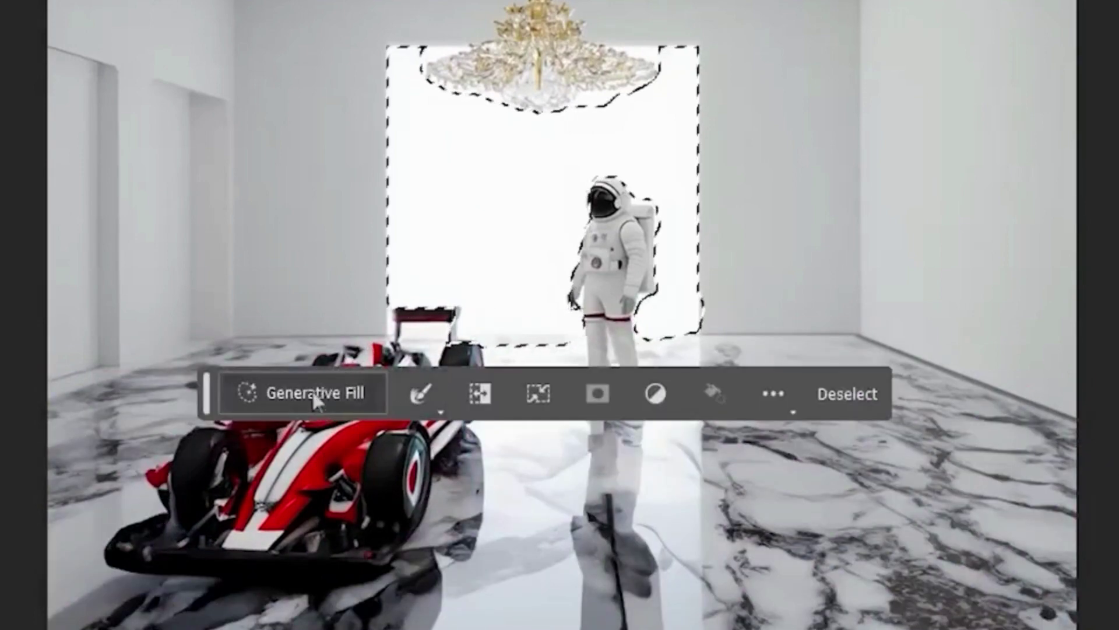
Generate a 'Nice Wooden House' outside the doorway instead of an open garage.
{"action": "left_click", "coordinate": [312, 391]}
{"action": "type", "text": "Open Gara"}
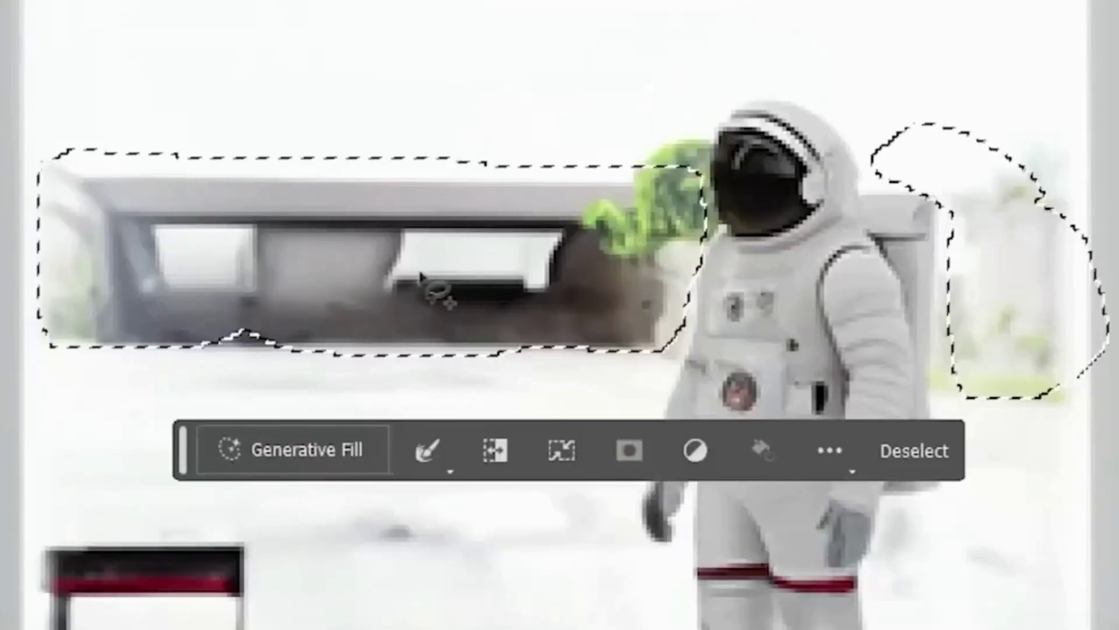
{"action": "left_click", "coordinate": [294, 450]}
{"action": "type", "text": "Nice Woode"}
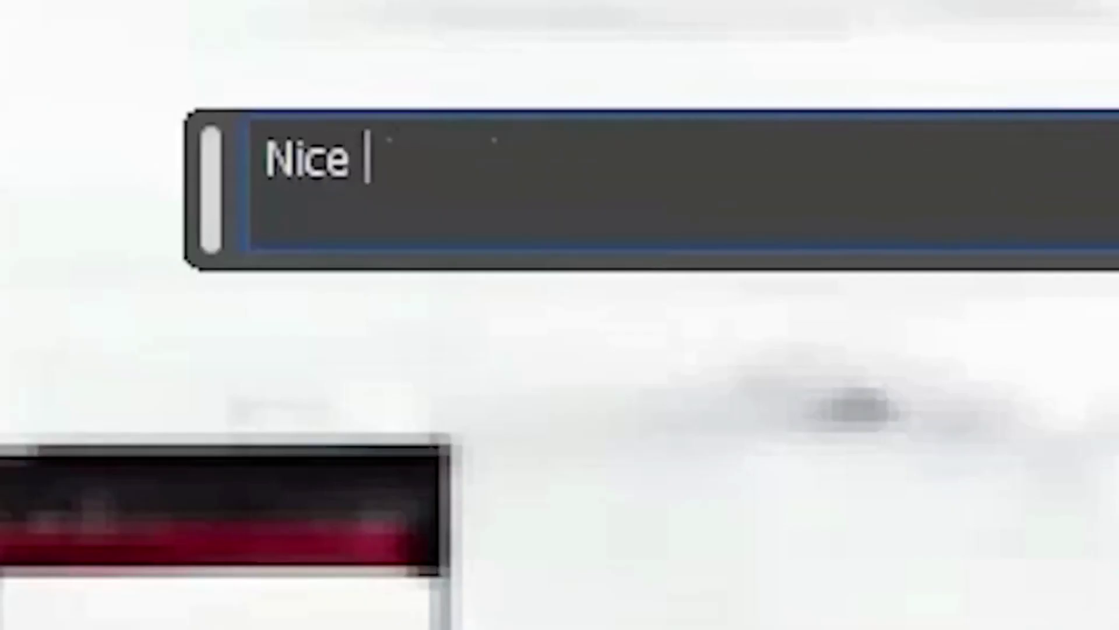
{"action": "type", "text": "n House"}
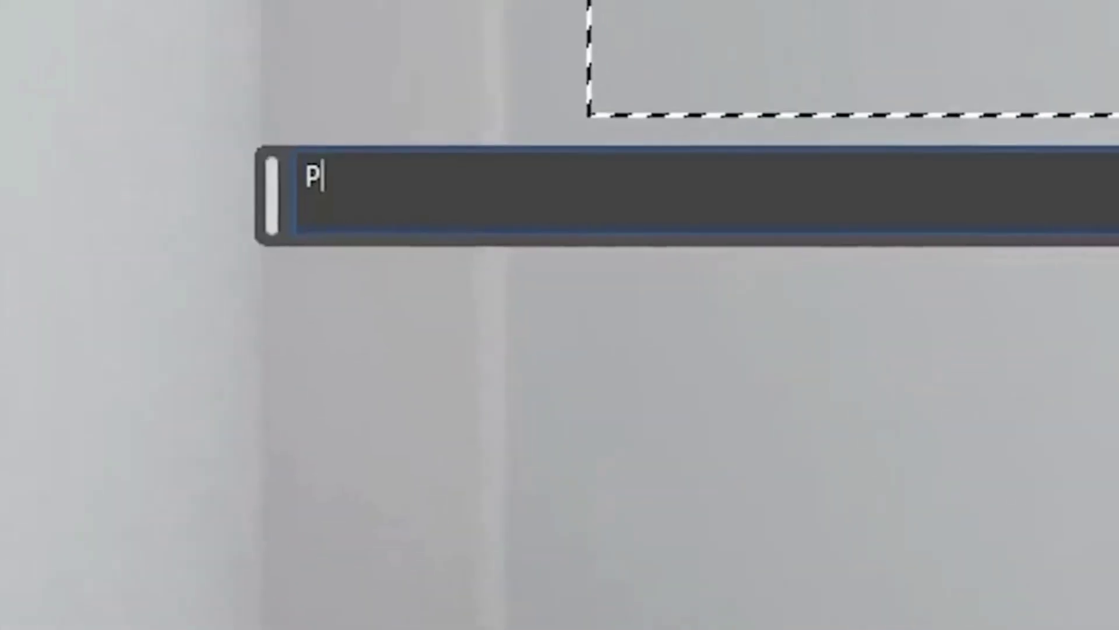
Generate a 'Painting of Nature with Wooden Frame' on the wall and keep the first variation.
{"action": "type", "text": "ain"}
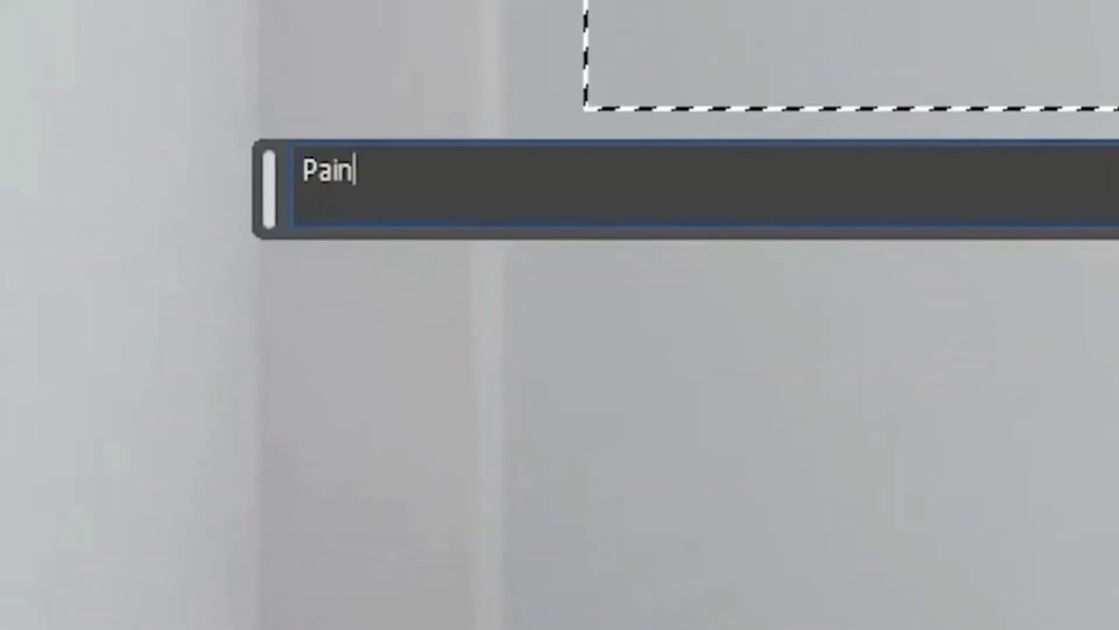
{"action": "type", "text": "ting of Nature with"}
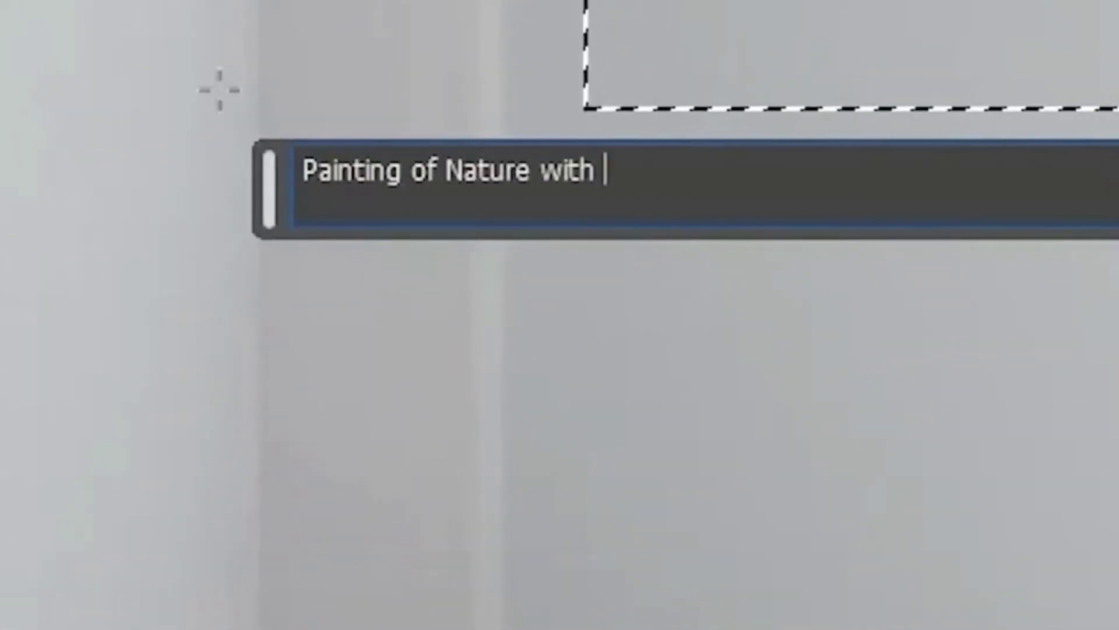
{"action": "type", "text": " Wooden Fram"}
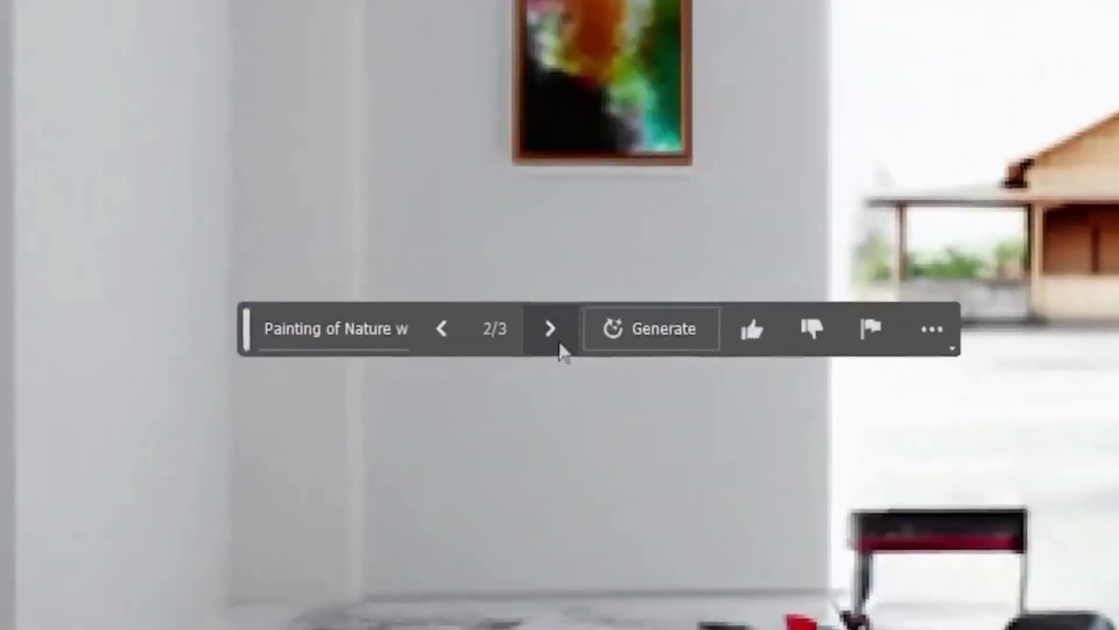
{"action": "left_click", "coordinate": [536, 340]}
{"action": "left_click", "coordinate": [431, 335]}
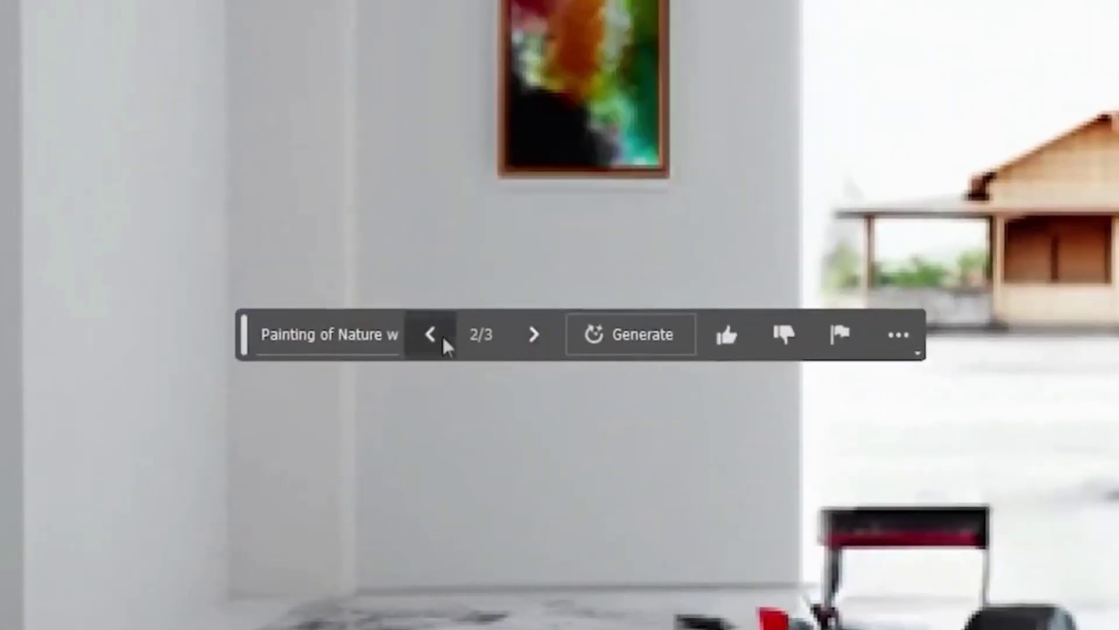
{"action": "left_click", "coordinate": [432, 334]}
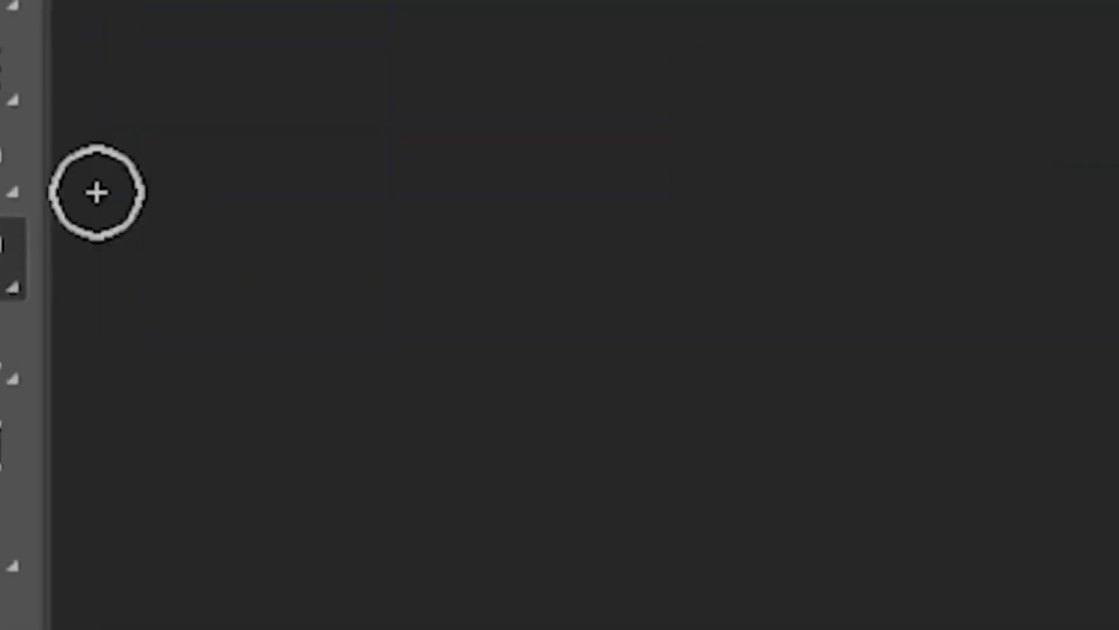
Lasso around the eyes and ears and prompt 'Thich Sun Glass' for sunglasses.
{"action": "left_click", "coordinate": [66, 248]}
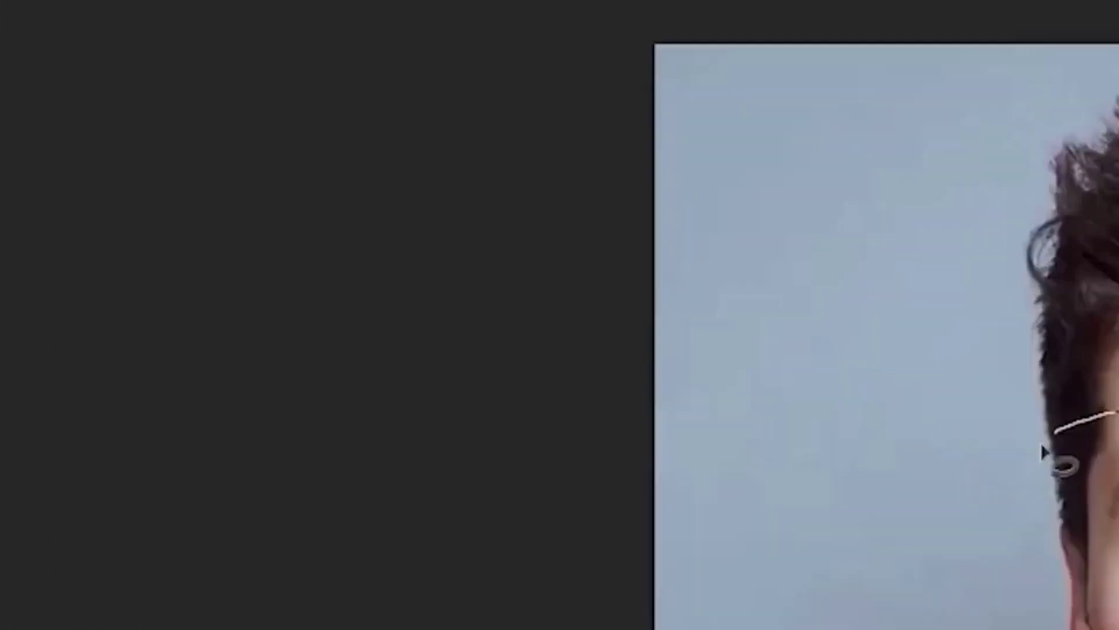
{"action": "mouse_move", "coordinate": [575, 105]}
{"action": "left_mouse_down"}
{"action": "mouse_move", "coordinate": [430, 234]}
{"action": "mouse_move", "coordinate": [484, 199]}
{"action": "left_mouse_up"}
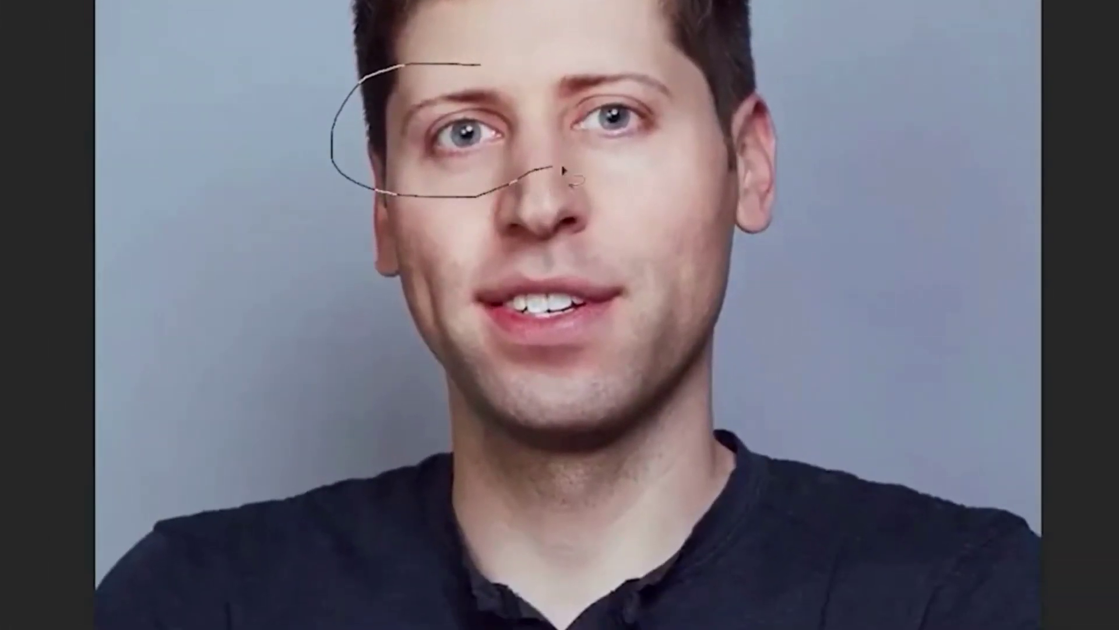
{"action": "left_click_drag", "start_coordinate": [711, 55], "coordinate": [469, 68]}
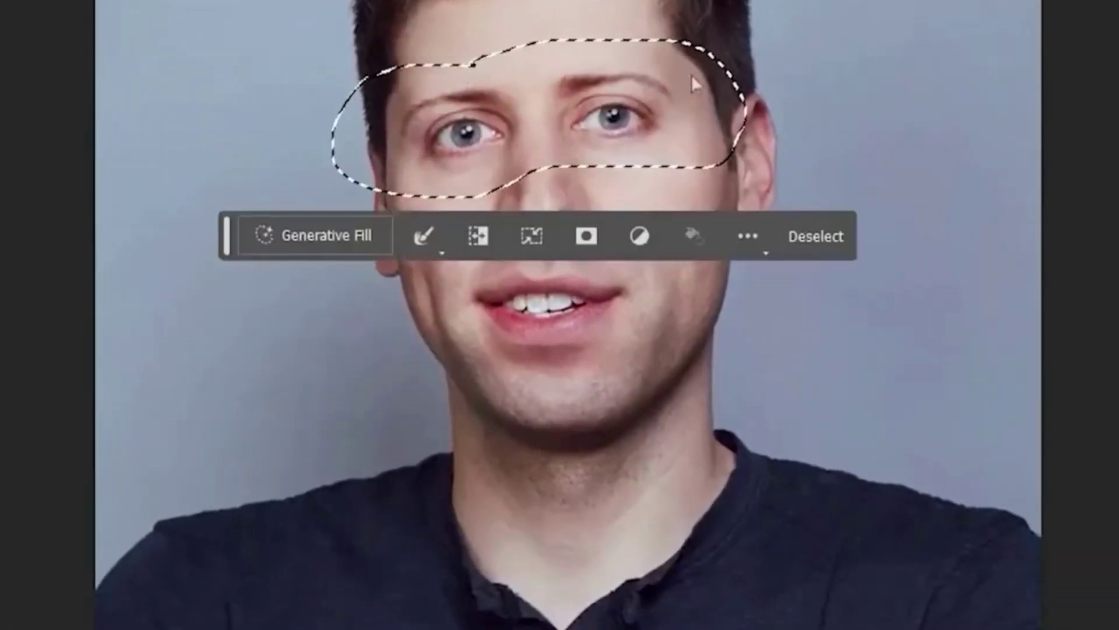
{"action": "left_click_drag", "start_coordinate": [722, 73], "coordinate": [783, 59]}
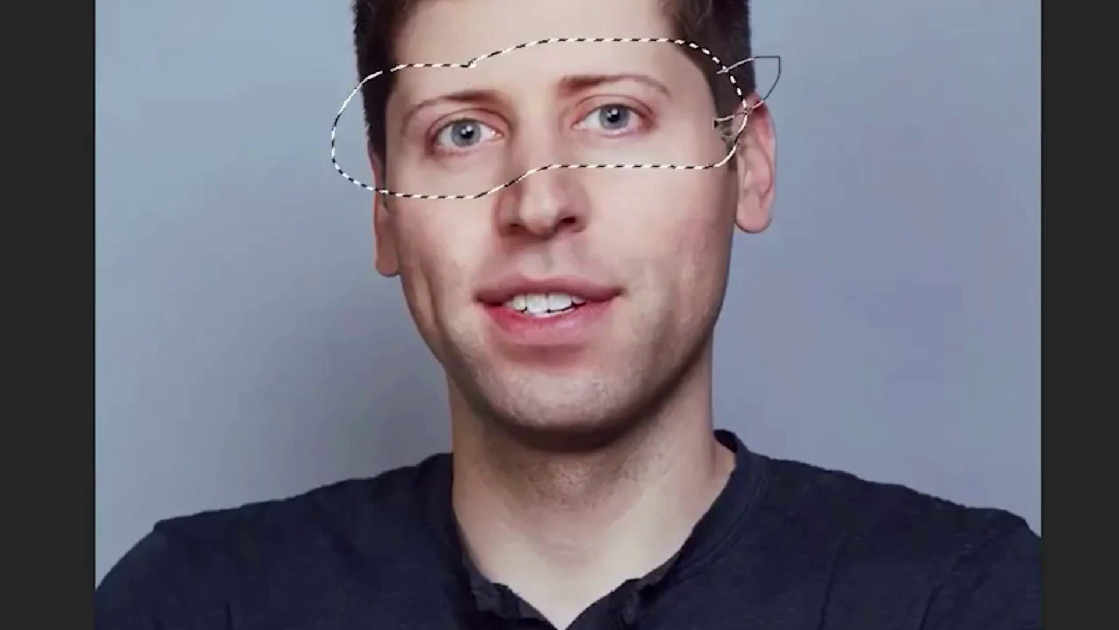
{"action": "left_click_drag", "start_coordinate": [716, 123], "coordinate": [732, 137]}
{"action": "left_click_drag", "start_coordinate": [376, 102], "coordinate": [364, 83]}
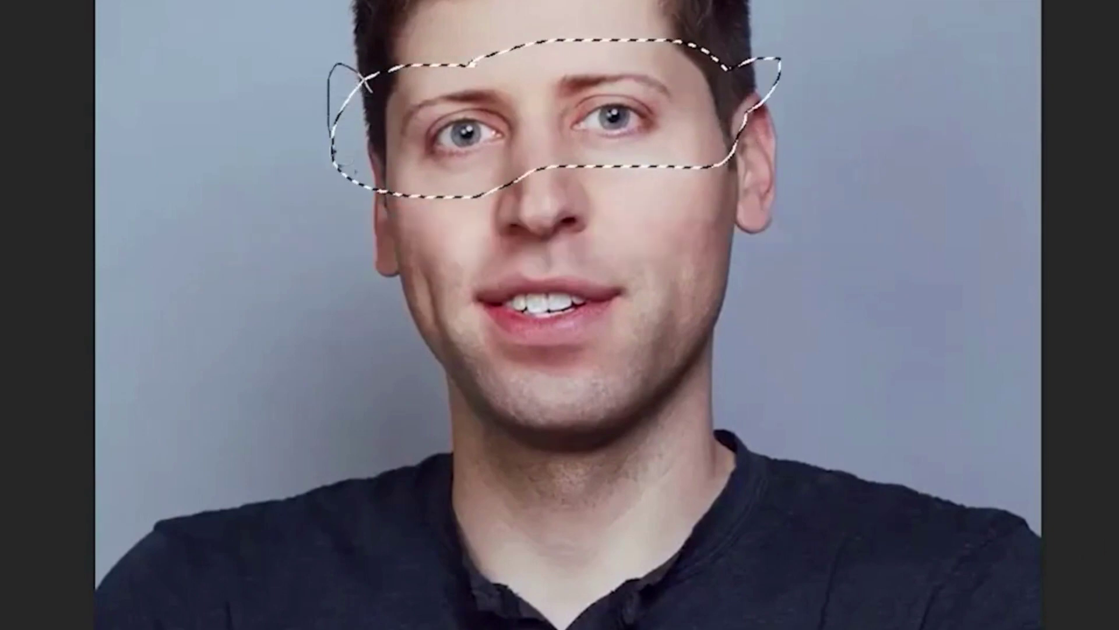
{"action": "left_click_drag", "start_coordinate": [348, 157], "coordinate": [350, 166]}
{"action": "type", "text": "Thich Sun"}
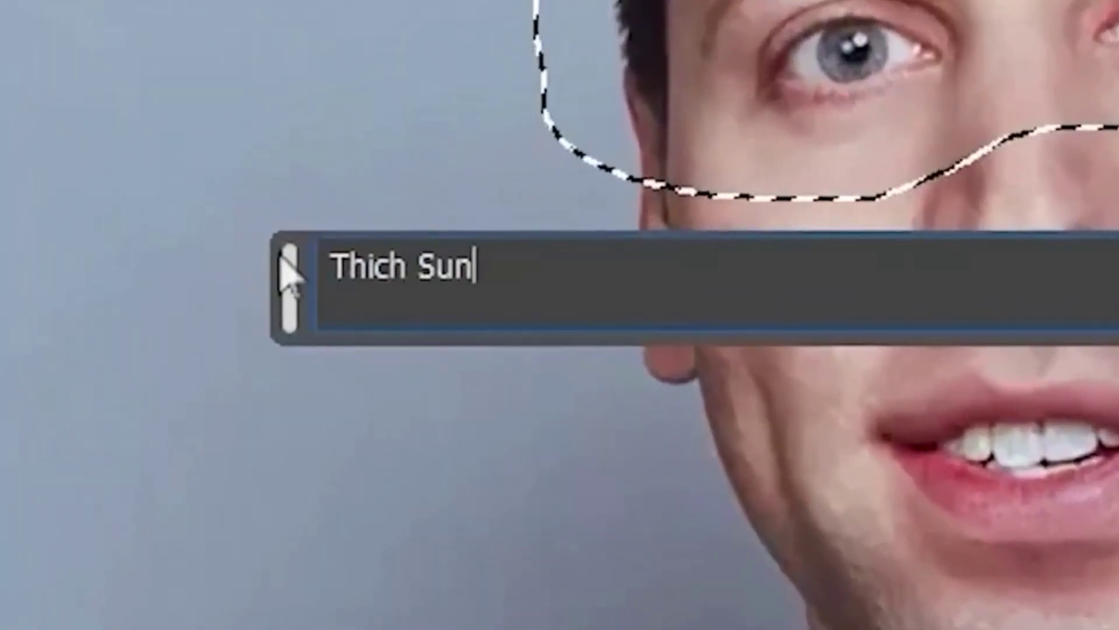
{"action": "type", "text": " Glass"}
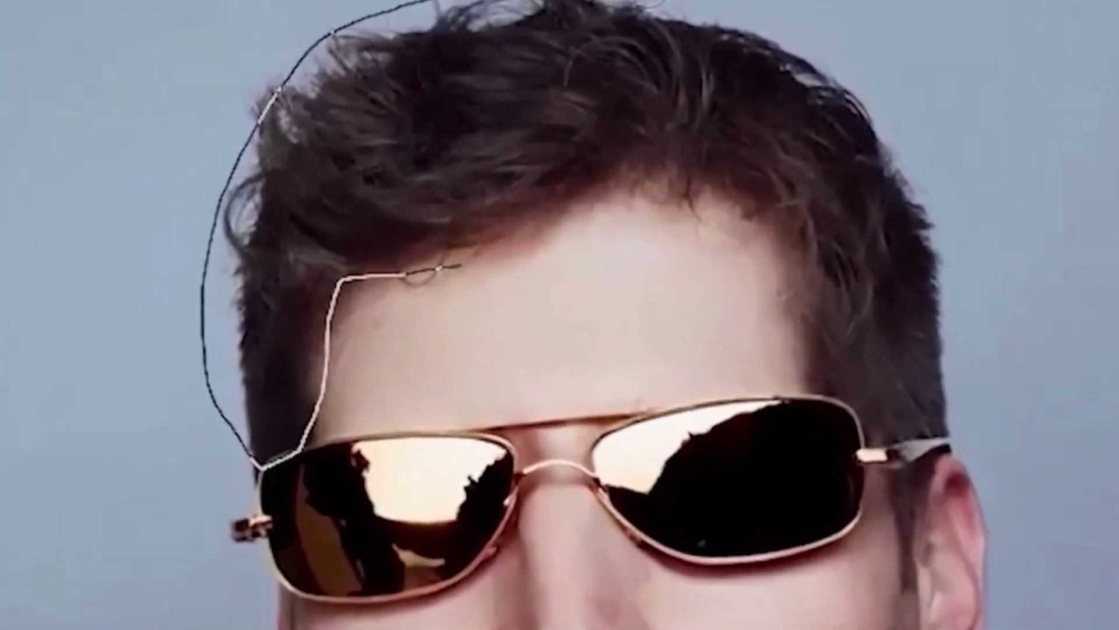
Select the man's hair and generate 'Curly Blue Hair'.
{"action": "left_click_drag", "start_coordinate": [854, 1], "coordinate": [1049, 146]}
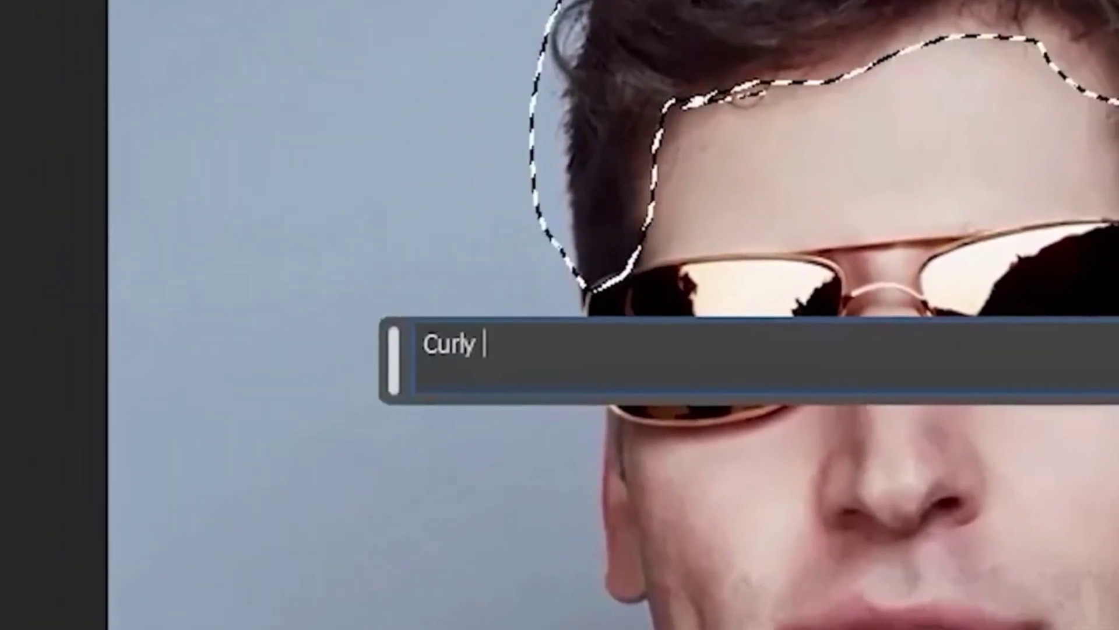
{"action": "type", "text": "Blue Hair"}
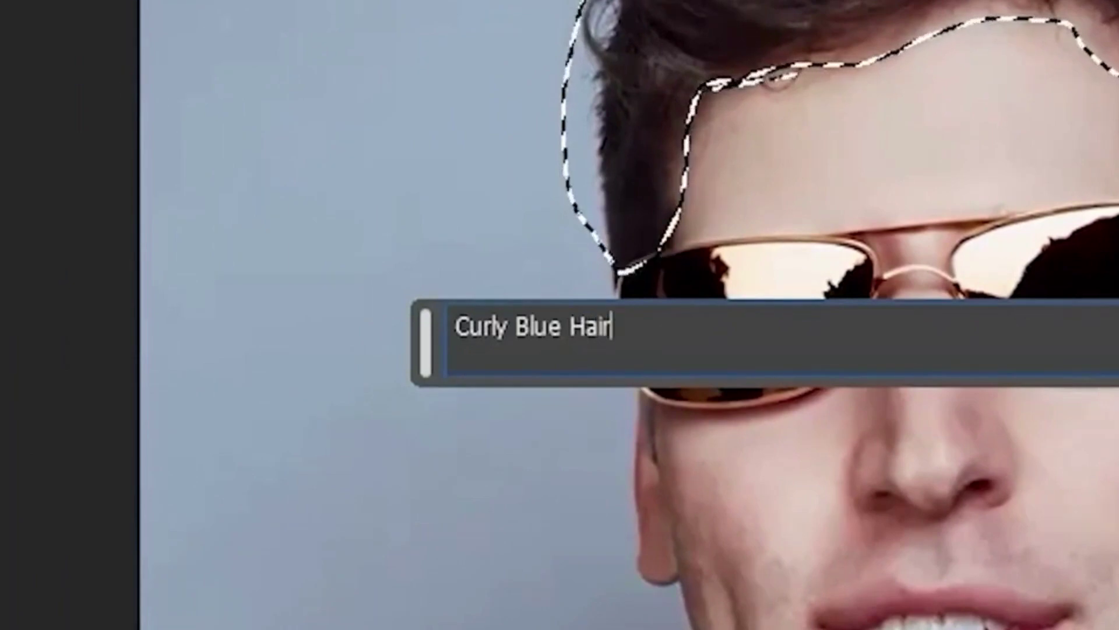
{"action": "key", "text": "Return"}
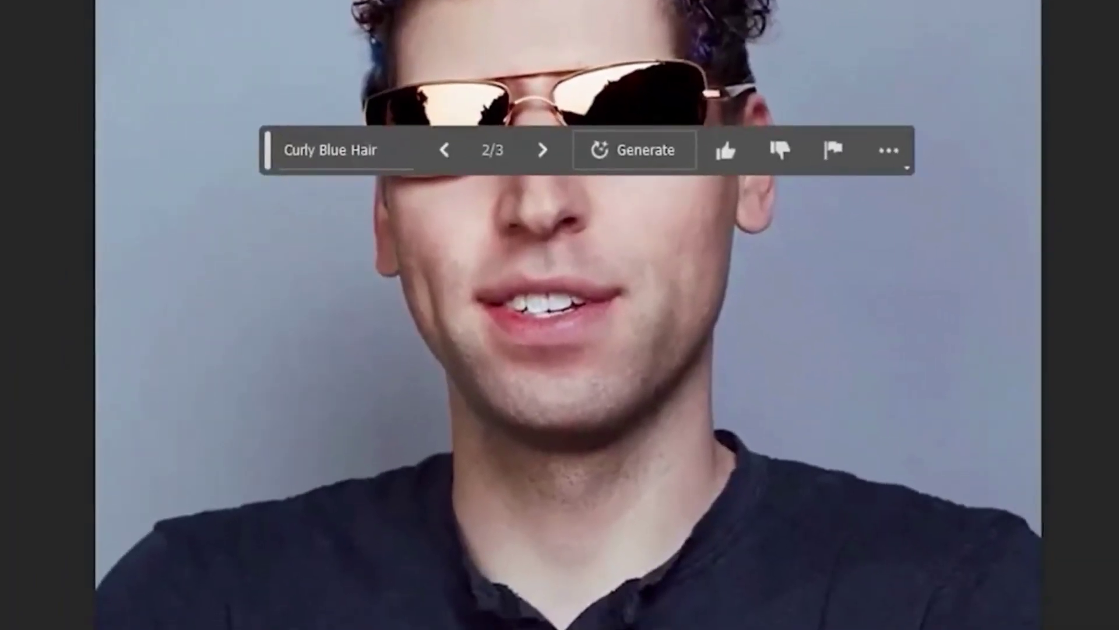
Lasso around the mouth and jaw and generate a 'Goatee'.
{"action": "left_click_drag", "start_coordinate": [683, 166], "coordinate": [435, 248]}
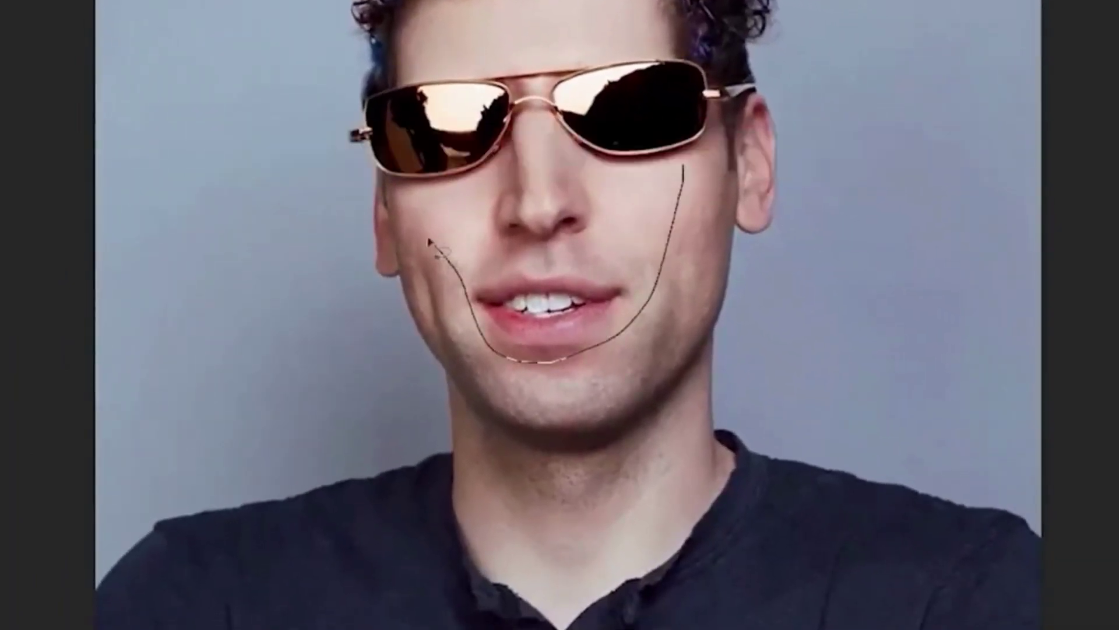
{"action": "mouse_move", "coordinate": [394, 194]}
{"action": "left_mouse_down"}
{"action": "mouse_move", "coordinate": [393, 275]}
{"action": "mouse_move", "coordinate": [442, 395]}
{"action": "left_mouse_up"}
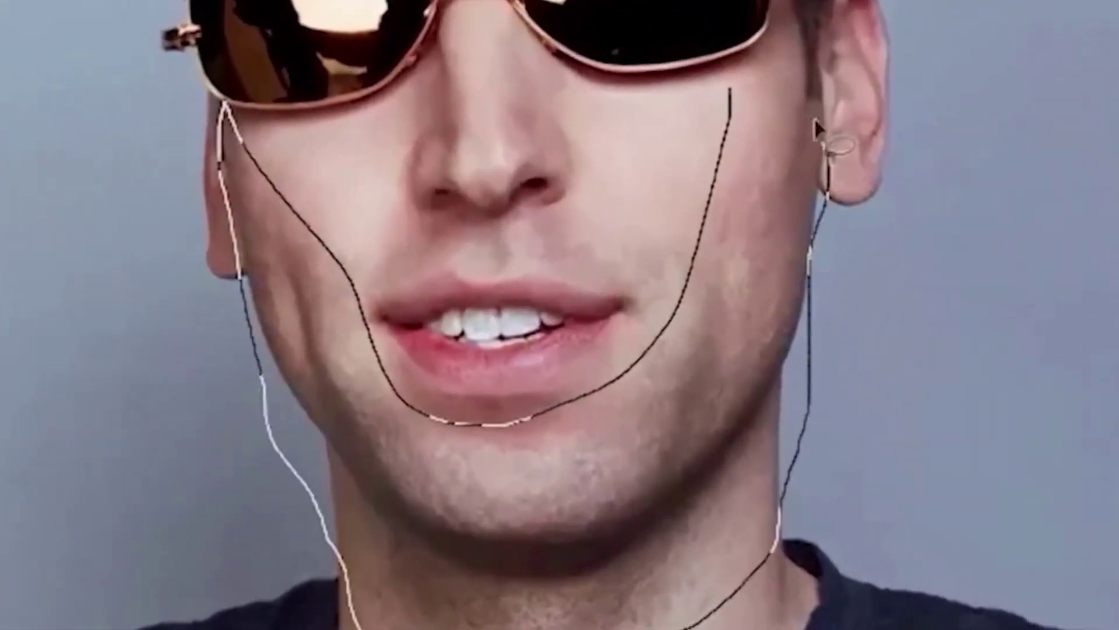
{"action": "left_click_drag", "start_coordinate": [740, 87], "coordinate": [733, 88]}
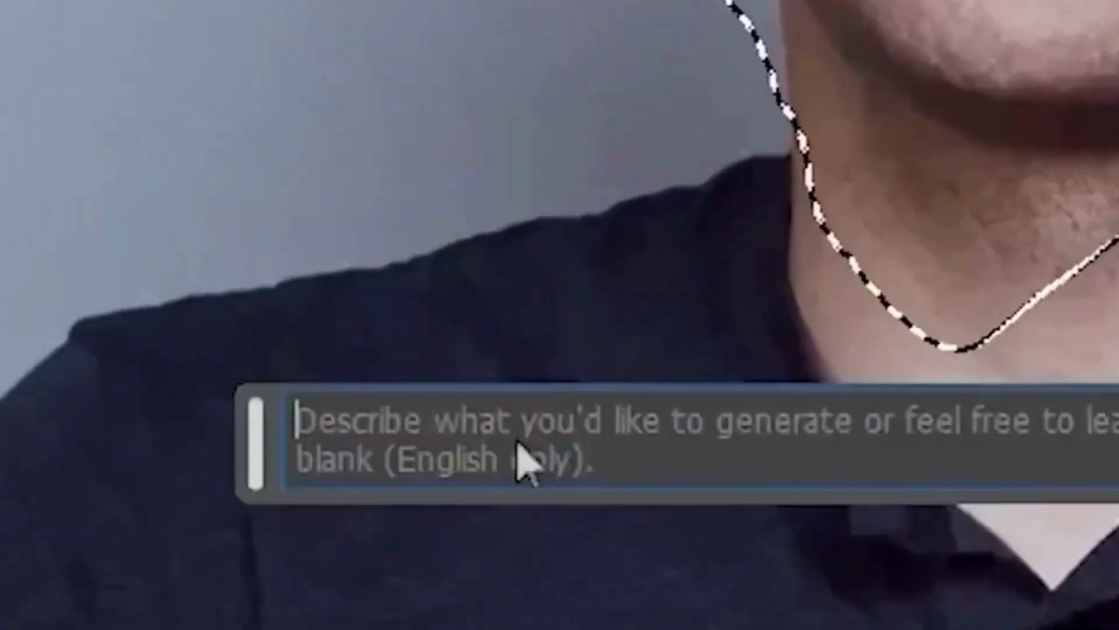
{"action": "type", "text": "Goatee"}
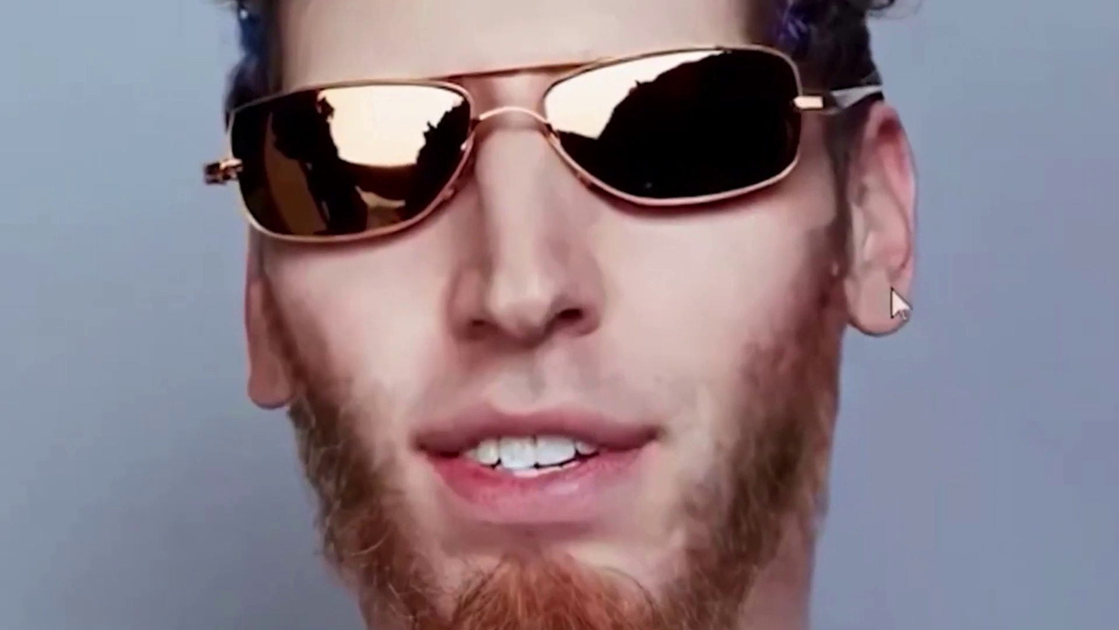
{"action": "left_click_drag", "start_coordinate": [501, 557], "coordinate": [462, 481]}
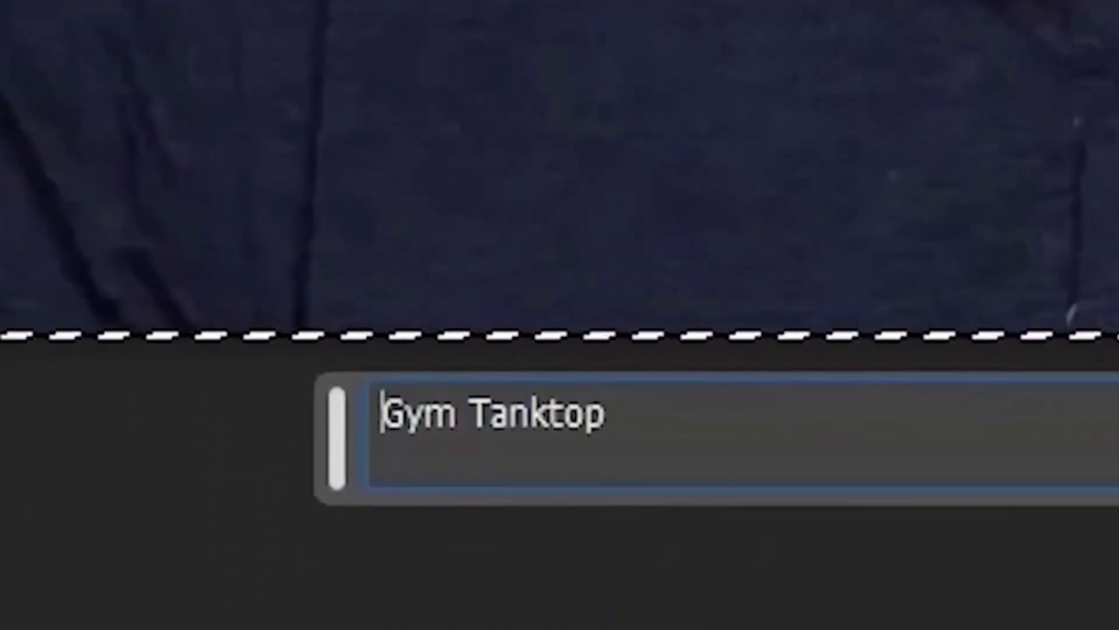
Generate a 'White Thin Gym Tanktop' over the selected shirt area.
{"action": "type", "text": "White Thin"}
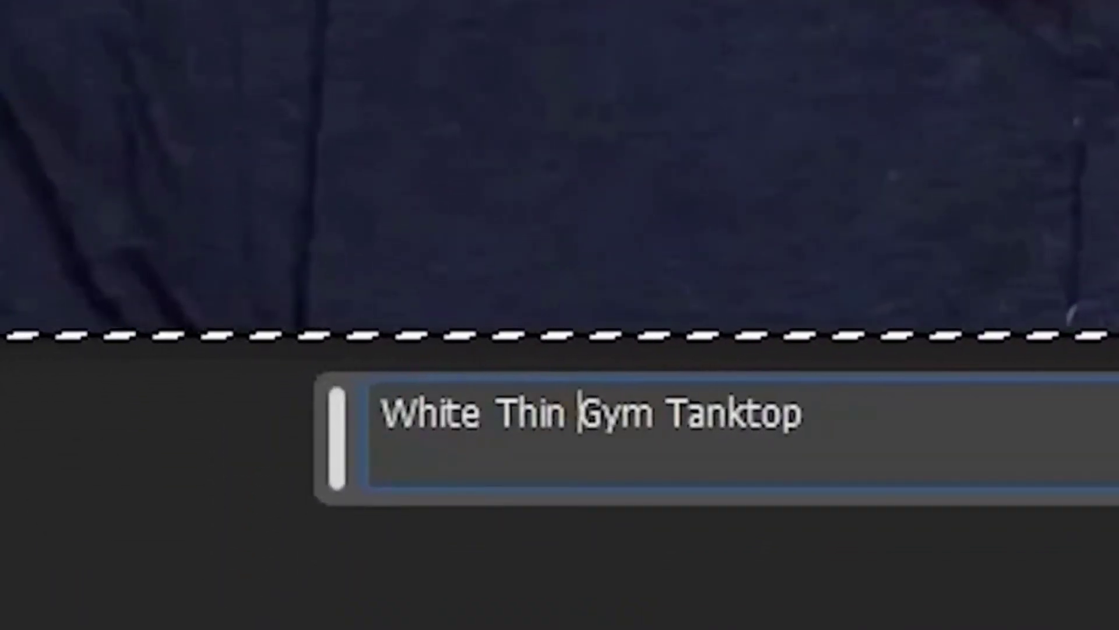
{"action": "key", "text": "Return"}
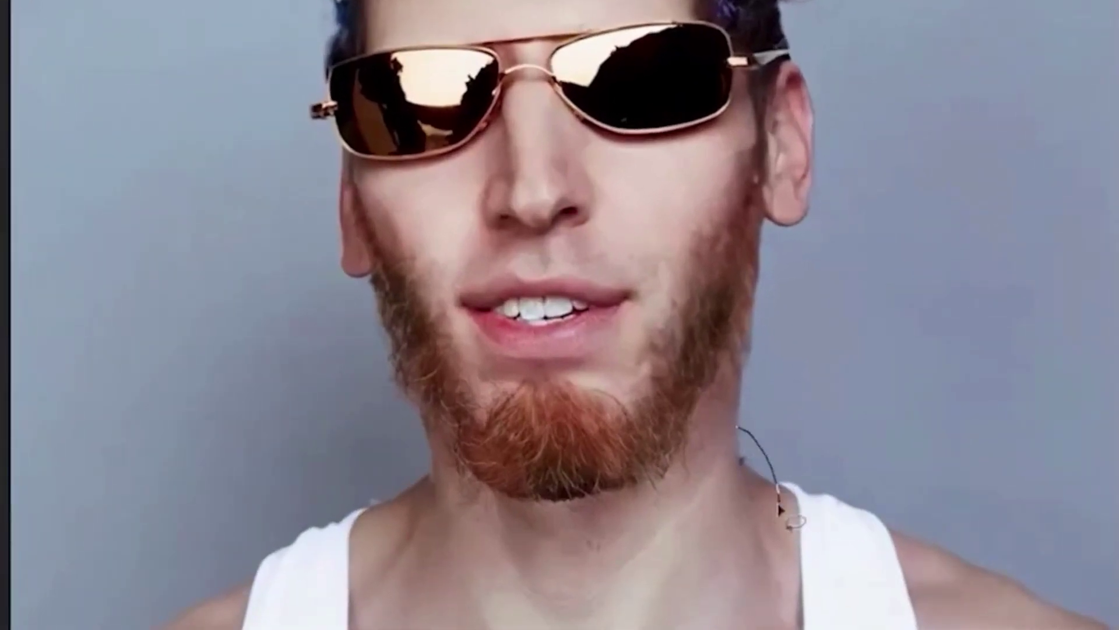
Select the neck and shoulders and prompt a 'Gold Chain Necklace'.
{"action": "mouse_move", "coordinate": [670, 615]}
{"action": "left_mouse_down"}
{"action": "mouse_move", "coordinate": [436, 430]}
{"action": "mouse_move", "coordinate": [398, 429]}
{"action": "mouse_move", "coordinate": [360, 629]}
{"action": "left_mouse_up"}
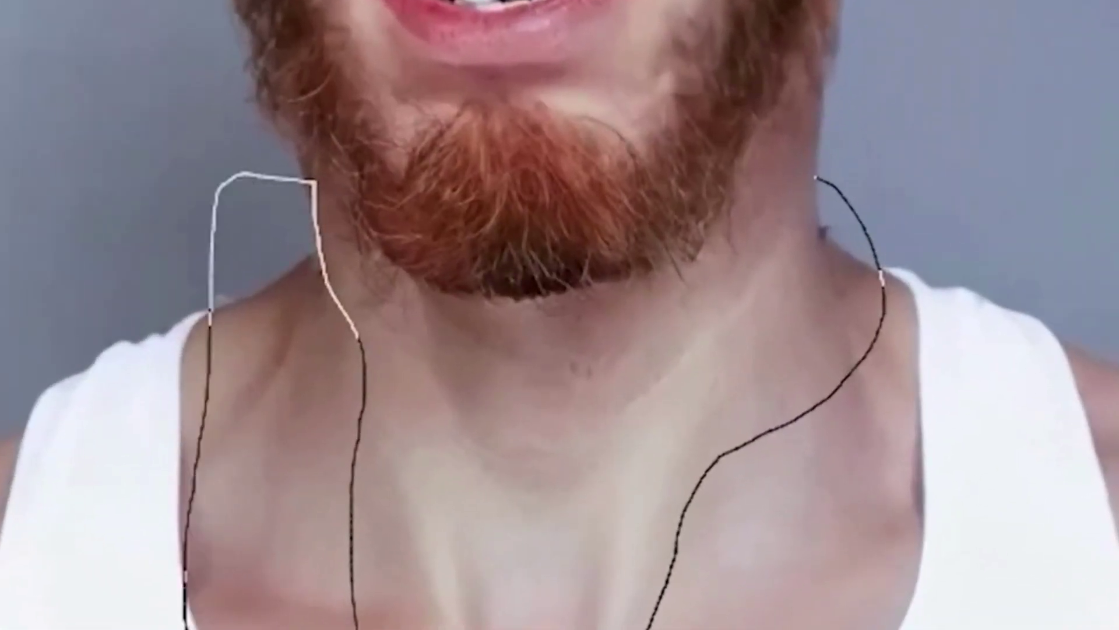
{"action": "mouse_move", "coordinate": [186, 629]}
{"action": "left_mouse_down"}
{"action": "mouse_move", "coordinate": [1037, 375]}
{"action": "mouse_move", "coordinate": [816, 175]}
{"action": "left_mouse_up"}
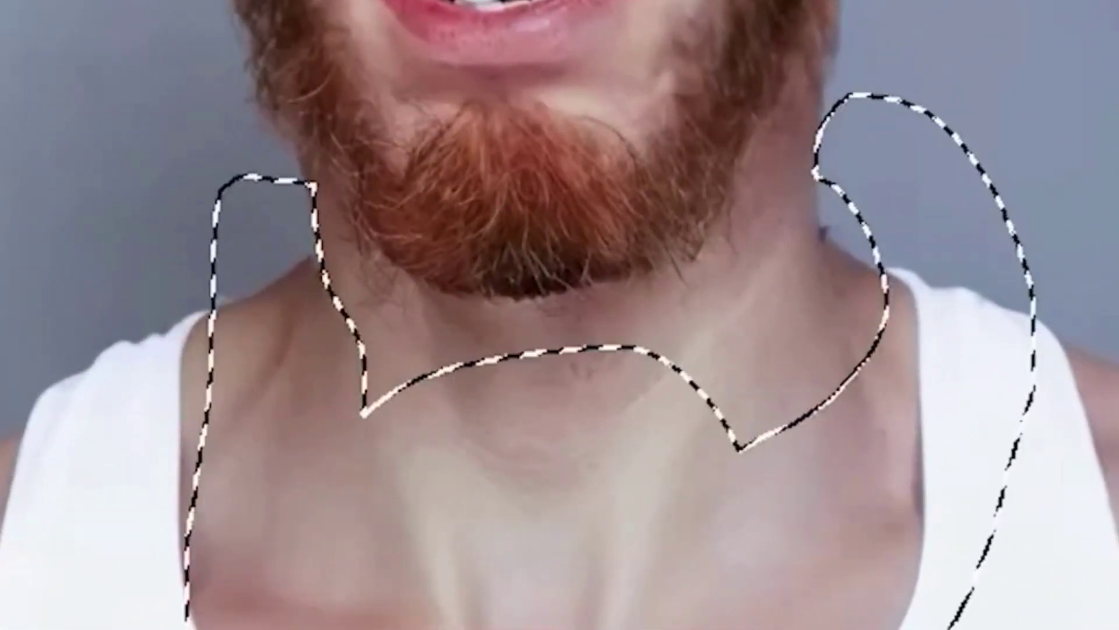
{"action": "mouse_move", "coordinate": [862, 470]}
{"action": "left_mouse_down"}
{"action": "mouse_move", "coordinate": [804, 175]}
{"action": "mouse_move", "coordinate": [816, 169]}
{"action": "left_mouse_up"}
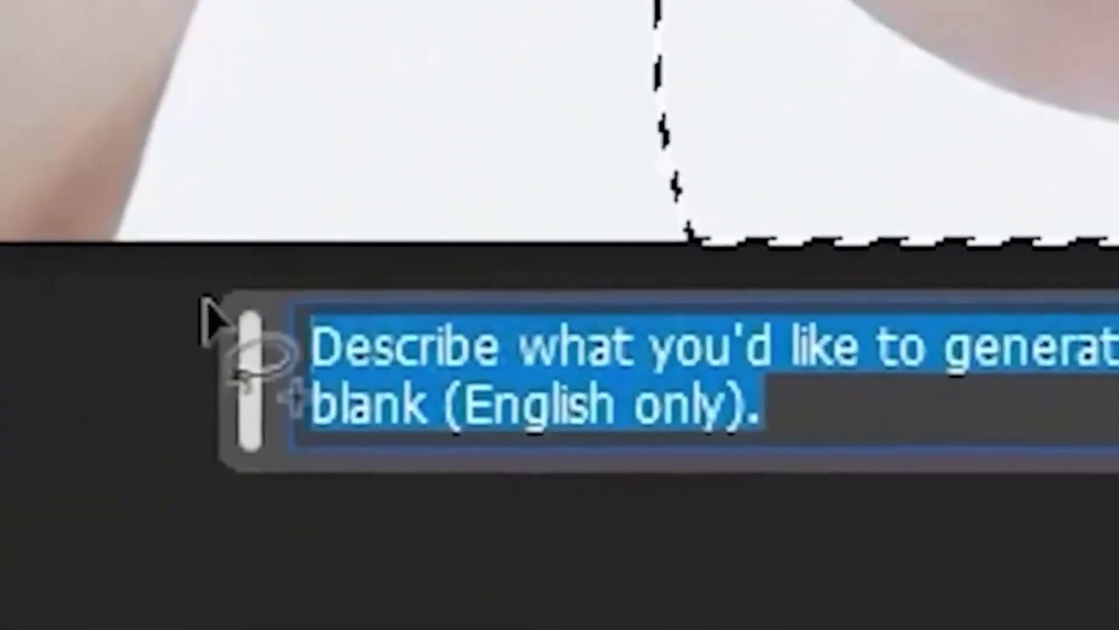
{"action": "type", "text": "Gold Chan"}
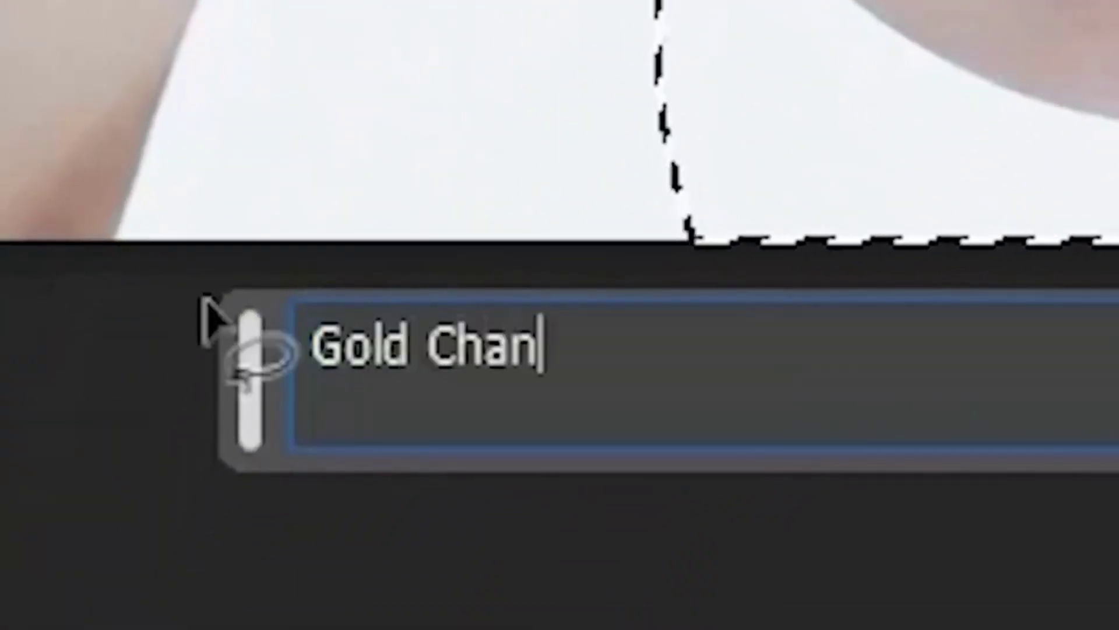
{"action": "key", "text": "BackSpace"}
{"action": "type", "text": "in Necklac"}
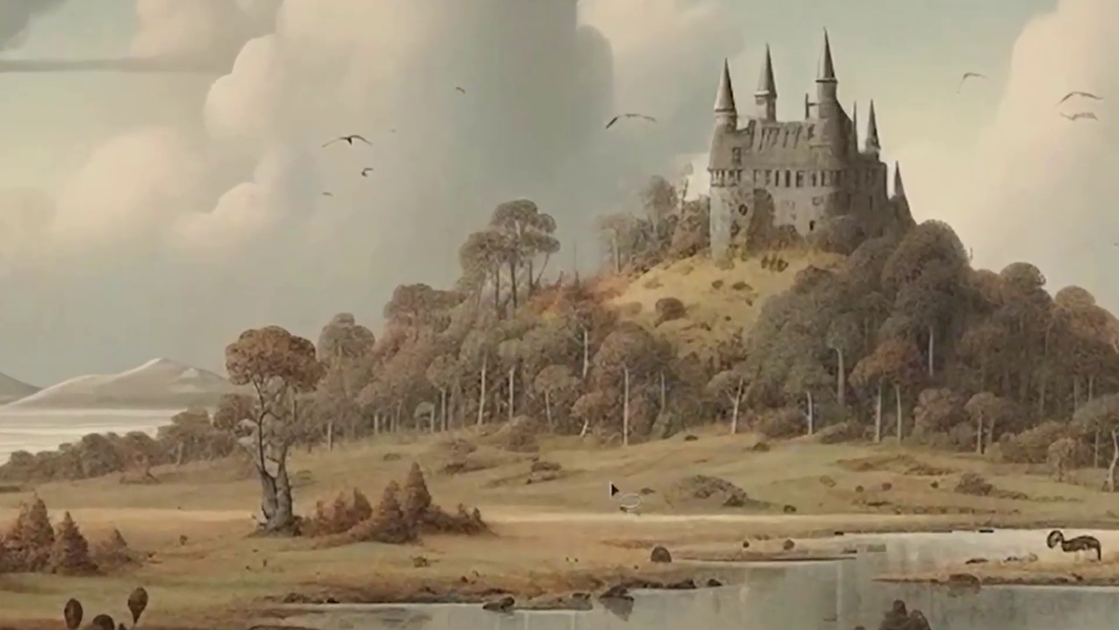
Generate dinosaurs beside the lone tree and a 'Flying dragon' in the sky.
{"action": "mouse_move", "coordinate": [448, 466]}
{"action": "left_mouse_down"}
{"action": "mouse_move", "coordinate": [307, 510]}
{"action": "mouse_move", "coordinate": [263, 388]}
{"action": "left_mouse_up"}
{"action": "left_click_drag", "start_coordinate": [726, 408], "coordinate": [698, 463]}
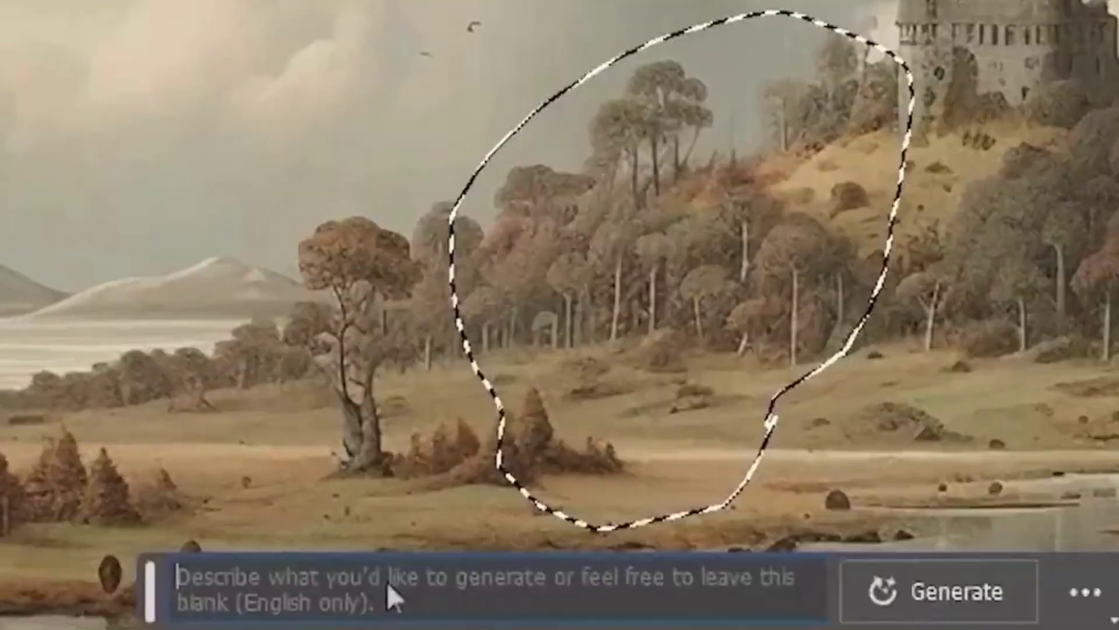
{"action": "type", "text": "Dinosa"}
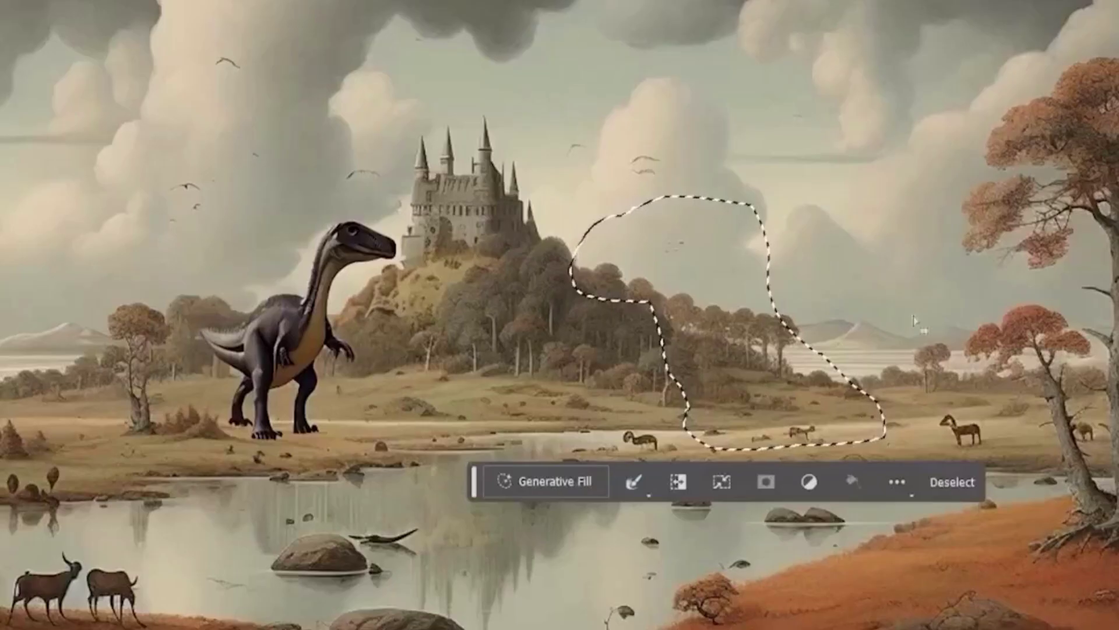
{"action": "left_click", "coordinate": [551, 493]}
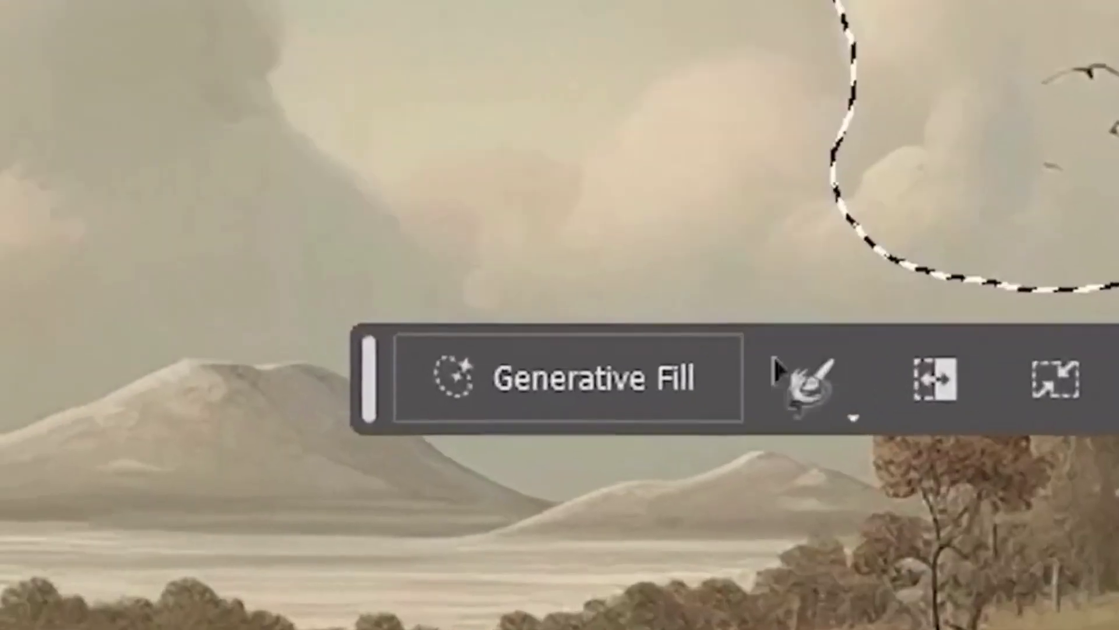
{"action": "left_click", "coordinate": [734, 375]}
{"action": "type", "text": "Flying drago"}
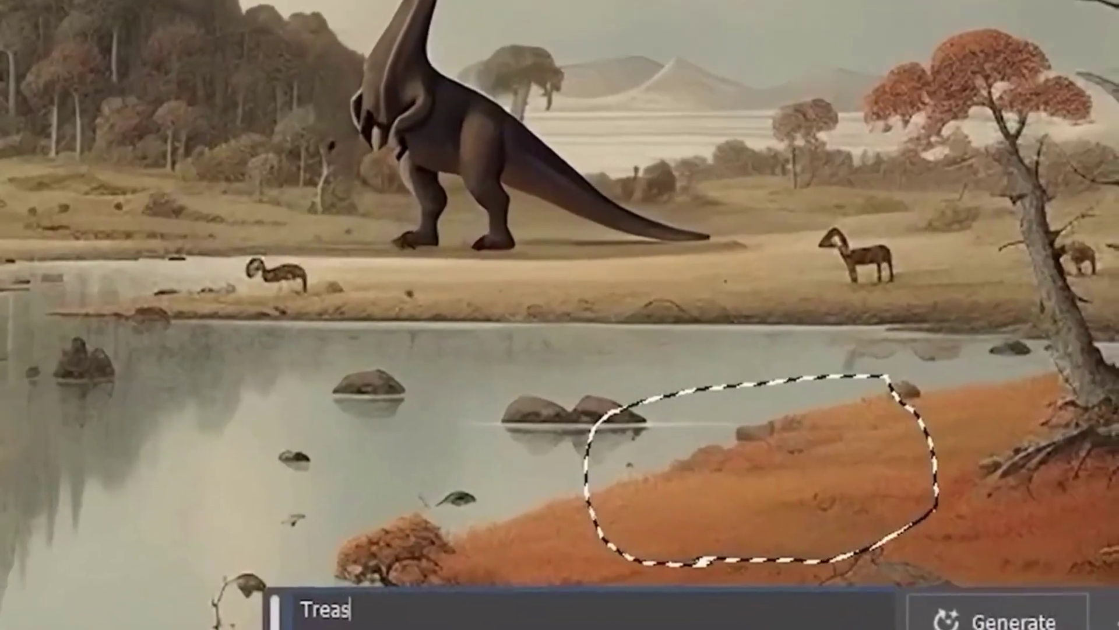
Generate a 'Treasure Chest with Gold' on the orange shore and begin another treasure chest prompt.
{"action": "type", "text": "ure "}
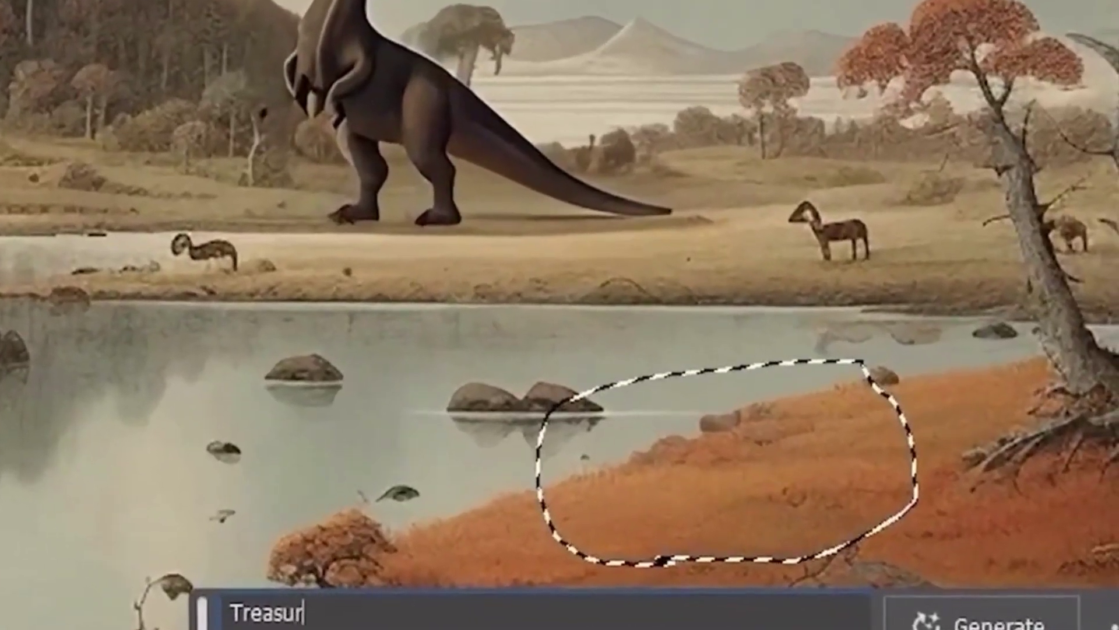
{"action": "type", "text": "Chest with Gold"}
{"action": "key", "text": "Return"}
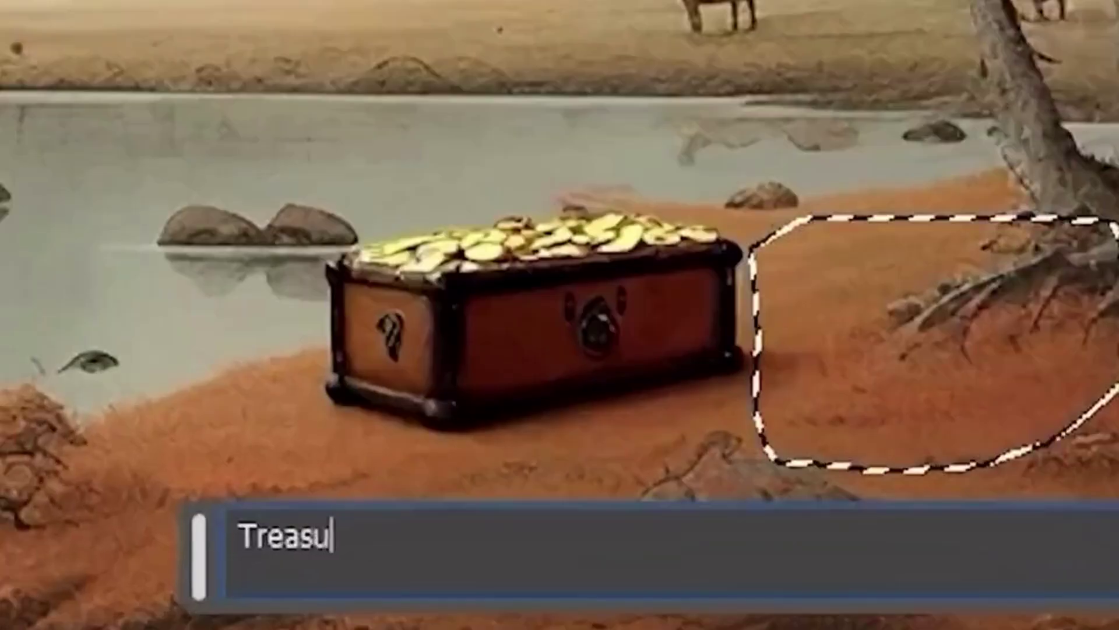
{"action": "type", "text": "re Ch"}
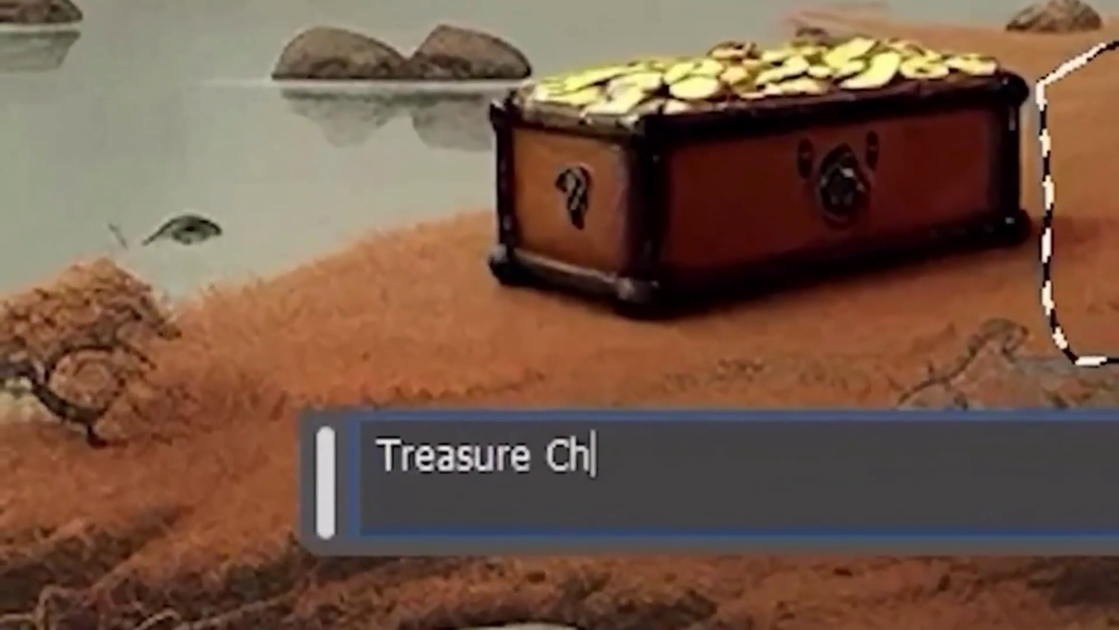
{"action": "type", "text": "est With"}
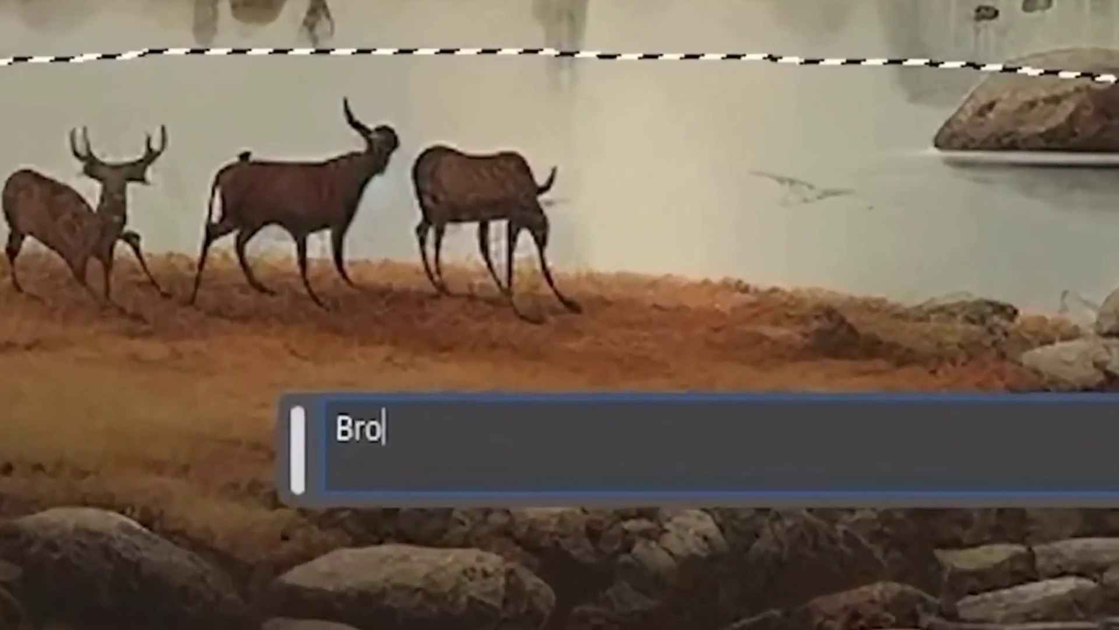
Generate a bridge over the water and 'Many Boats Floating in the water' on the lake.
{"action": "key", "text": "BackSpace"}
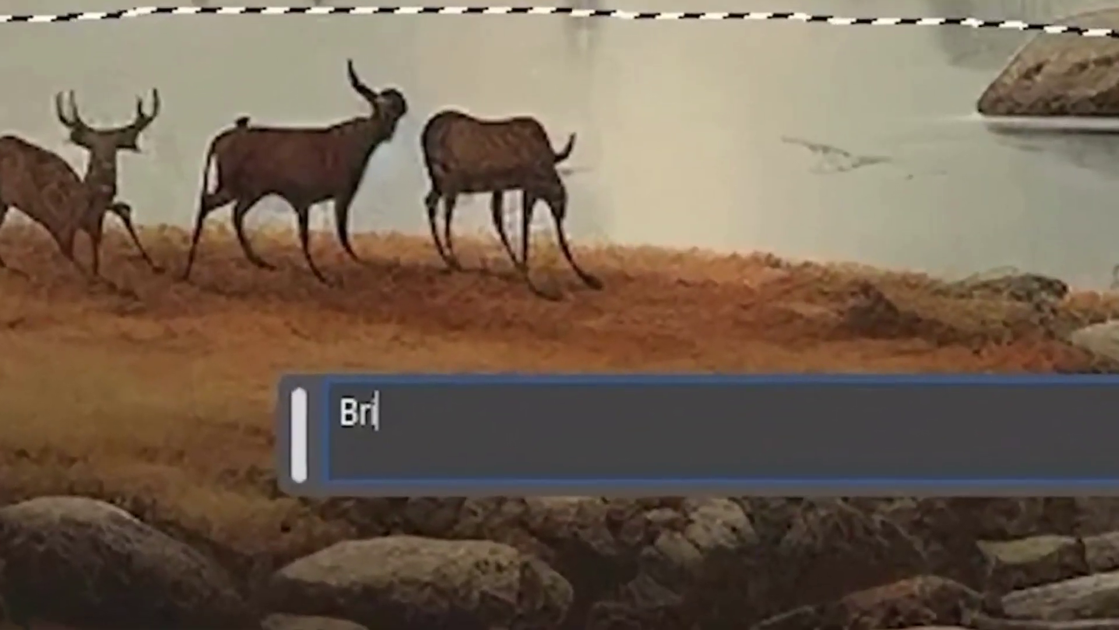
{"action": "type", "text": "idge over water"}
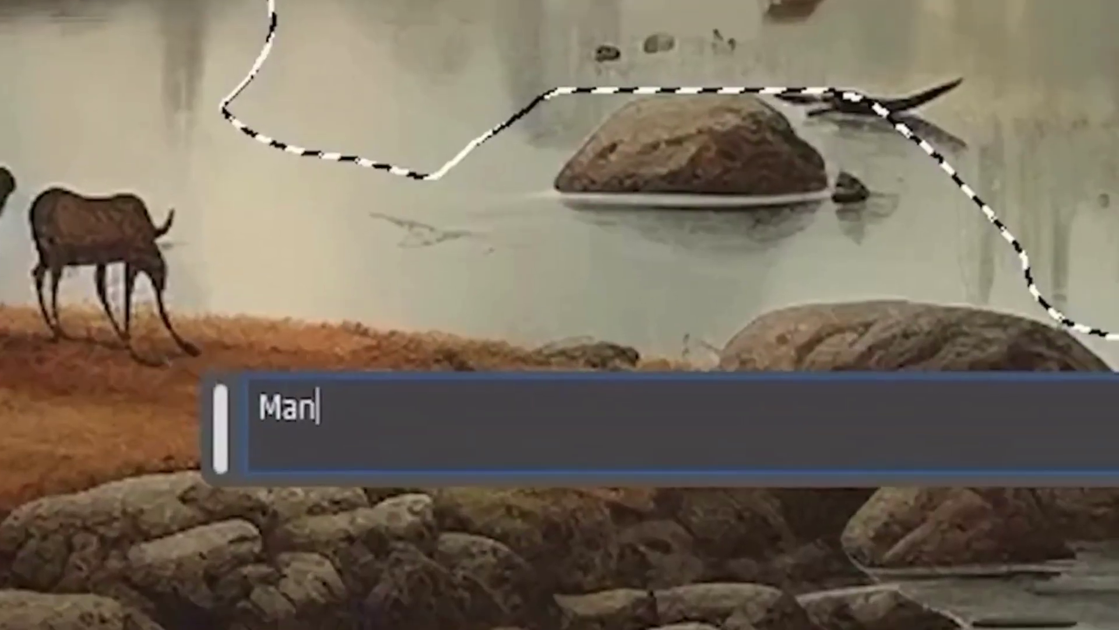
{"action": "type", "text": "y Boats Floa"}
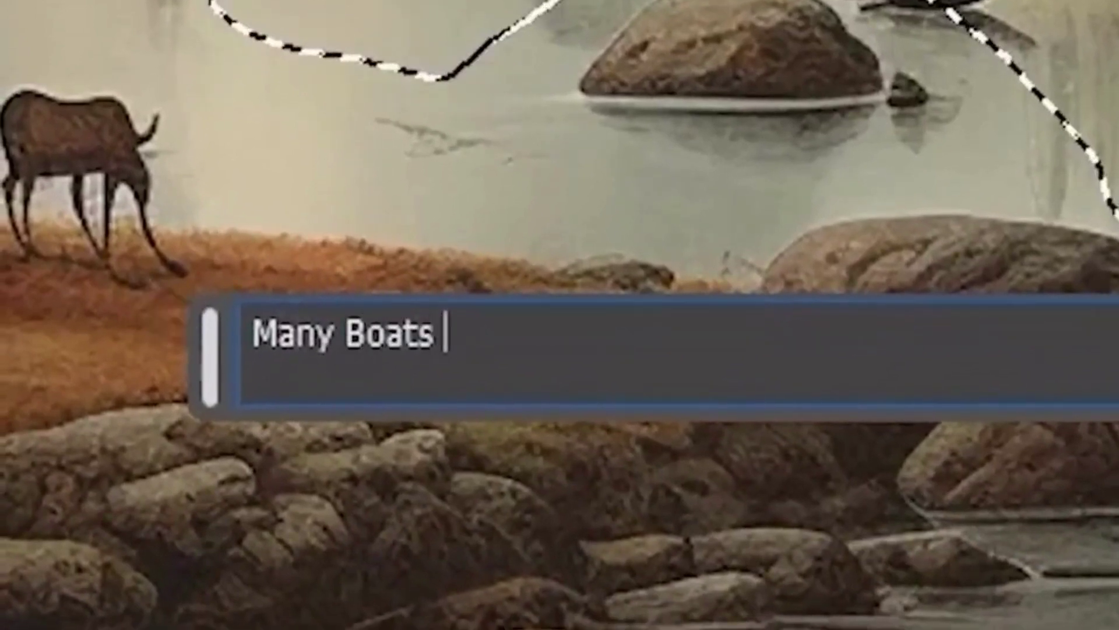
{"action": "type", "text": "ting in the water"}
Correct the boat prompt's wording to 'Water' and outline an area around a boat.
{"action": "double_click", "coordinate": [330, 333]}
{"action": "type", "text": "W"}
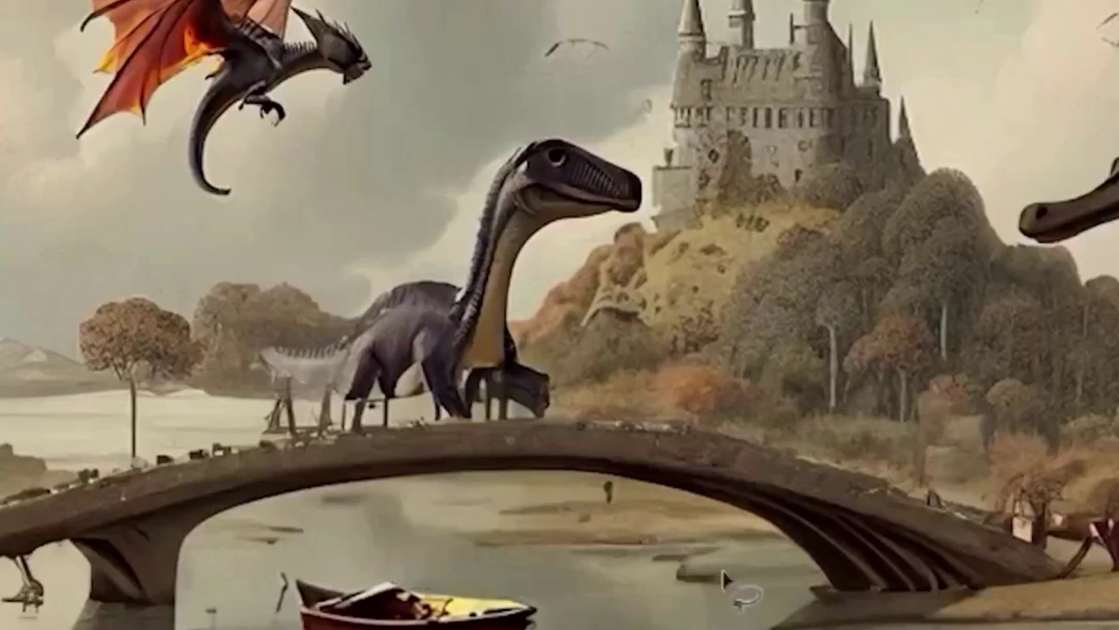
{"action": "left_click_drag", "start_coordinate": [723, 569], "coordinate": [715, 574]}
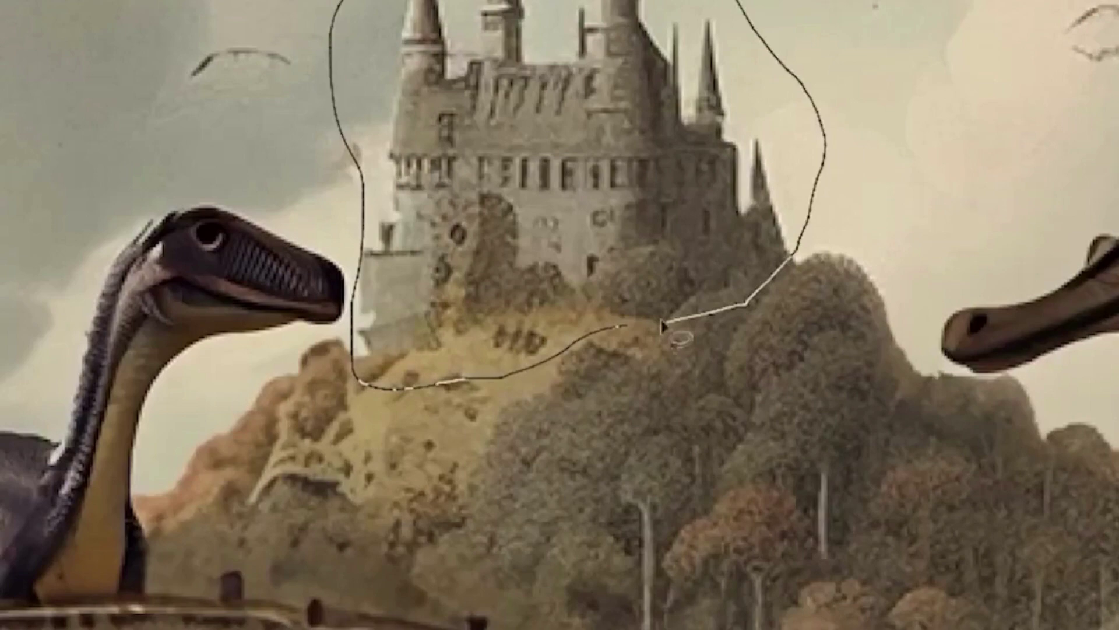
Outline the hilltop castle and generate a golden castle from a 'Golden' prompt.
{"action": "left_click_drag", "start_coordinate": [664, 327], "coordinate": [627, 325]}
{"action": "left_click", "coordinate": [303, 437]}
{"action": "type", "text": "G"}
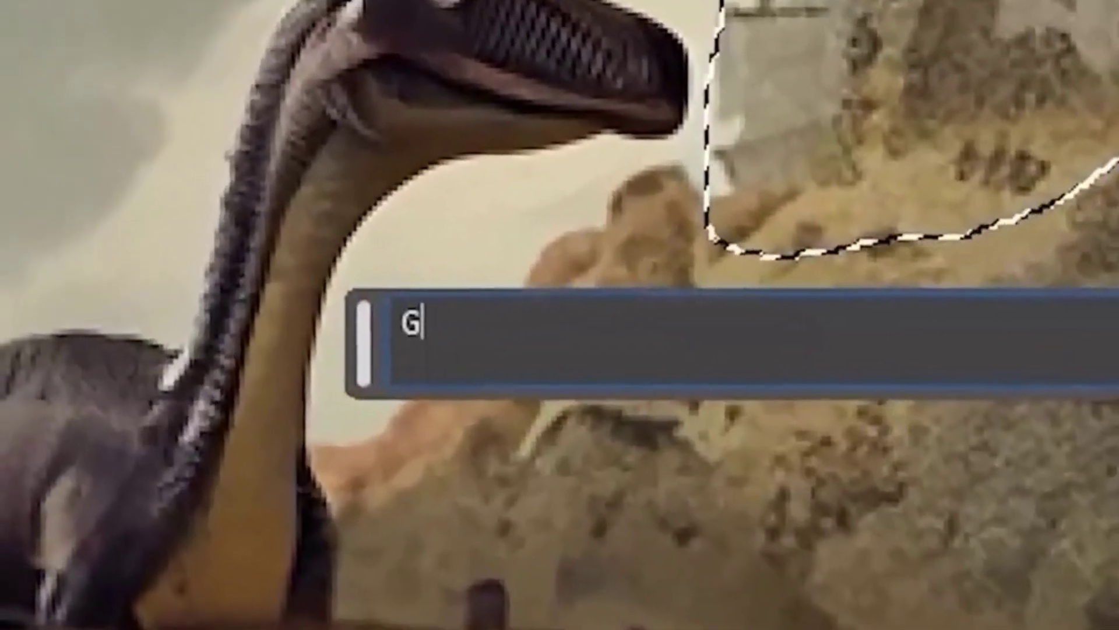
{"action": "type", "text": "olden Cas"}
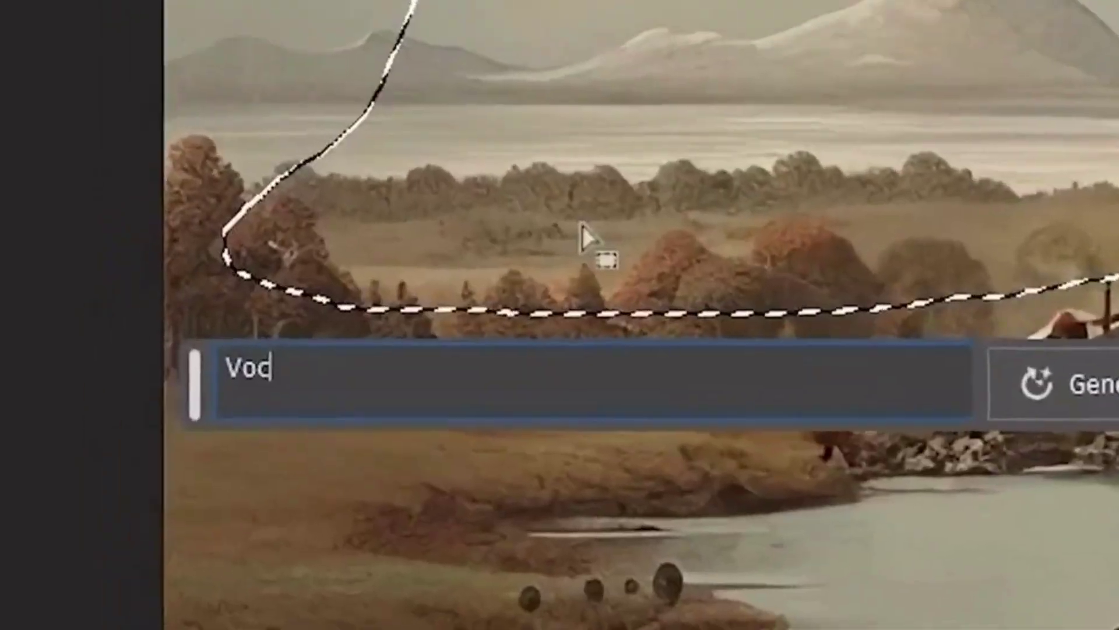
{"action": "type", "text": "lac"}
{"action": "key", "text": "BackSpace"}
{"action": "key", "text": "BackSpace"}
{"action": "key", "text": "BackSpace"}
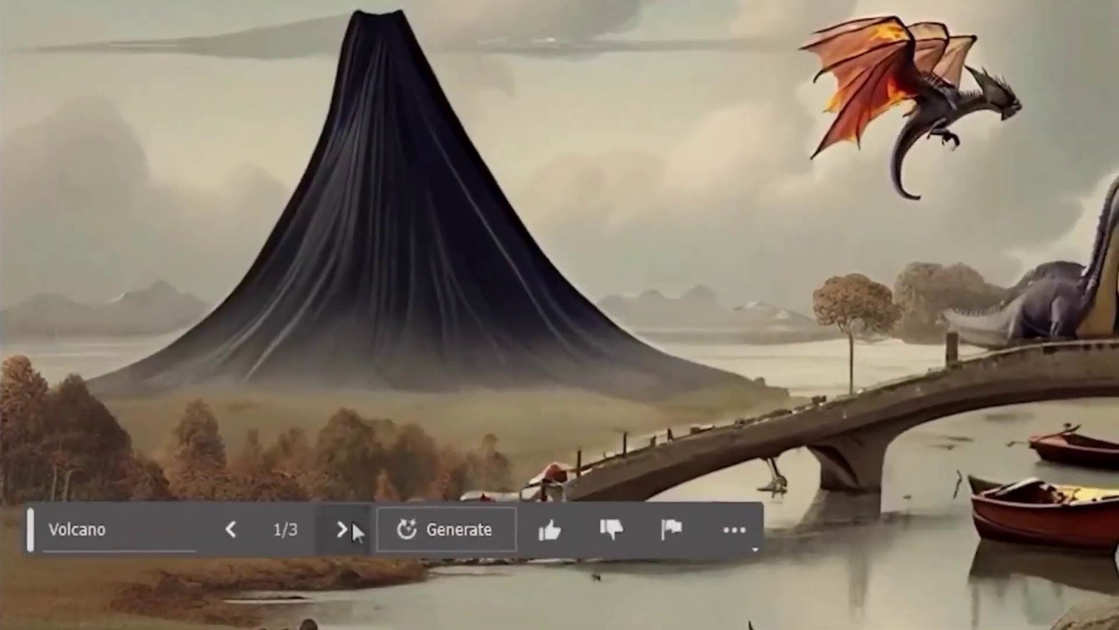
Browse the generated volcano variations behind the lake and settle on one.
{"action": "left_click", "coordinate": [351, 522]}
{"action": "left_click", "coordinate": [348, 521]}
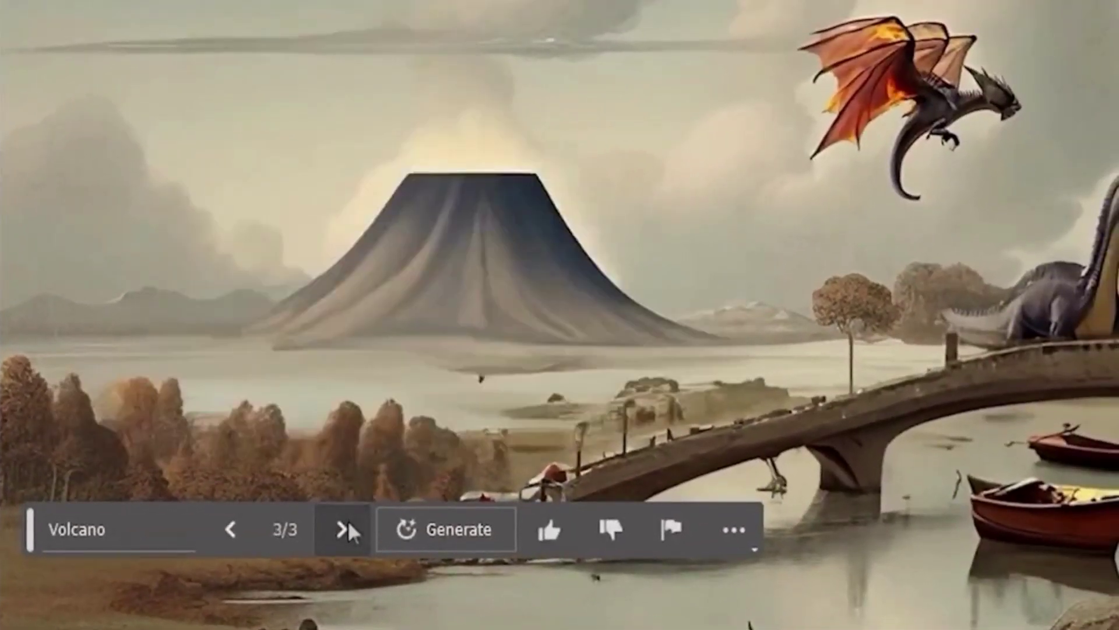
{"action": "left_click", "coordinate": [231, 530]}
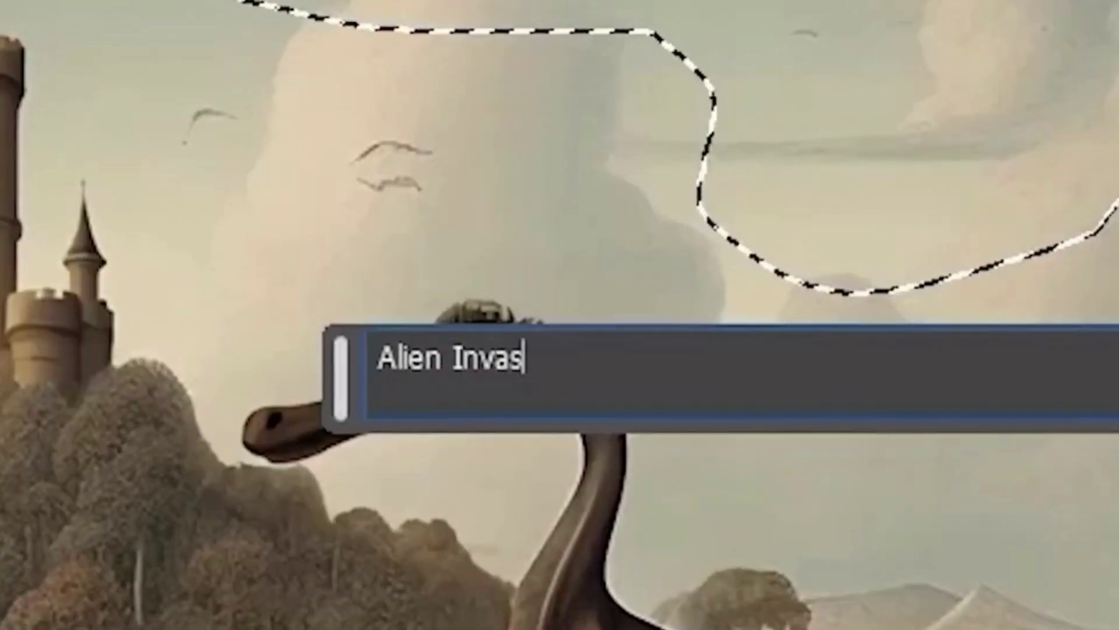
Generate 'Alien Invasion' spaceships in the sky and compare its variations.
{"action": "key", "text": "Return"}
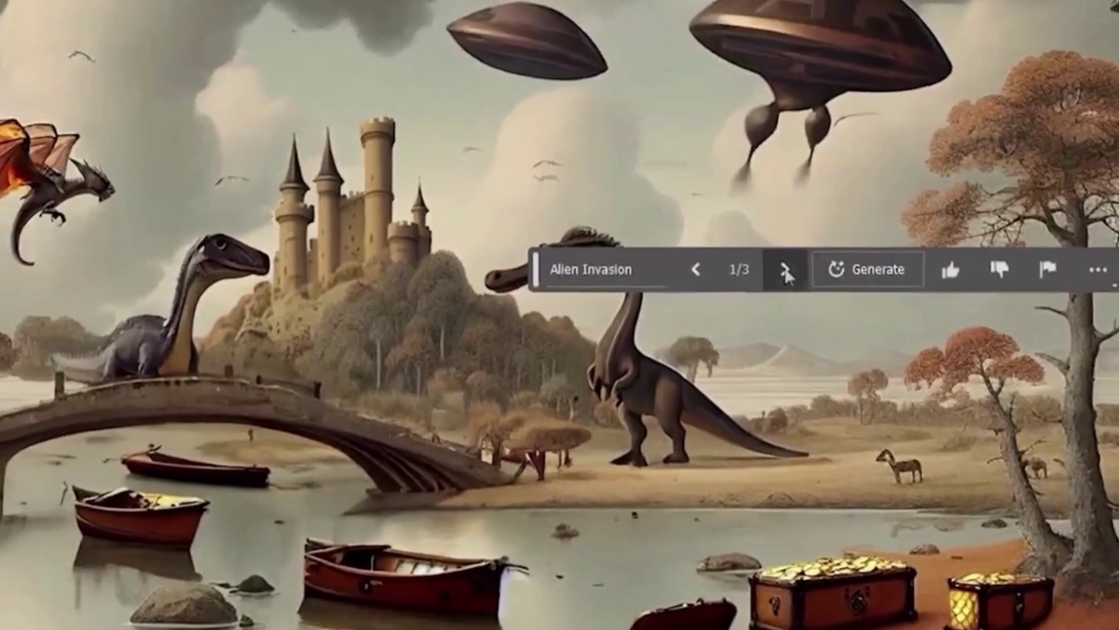
{"action": "left_click", "coordinate": [780, 267]}
{"action": "left_click", "coordinate": [780, 267]}
{"action": "left_click", "coordinate": [693, 266]}
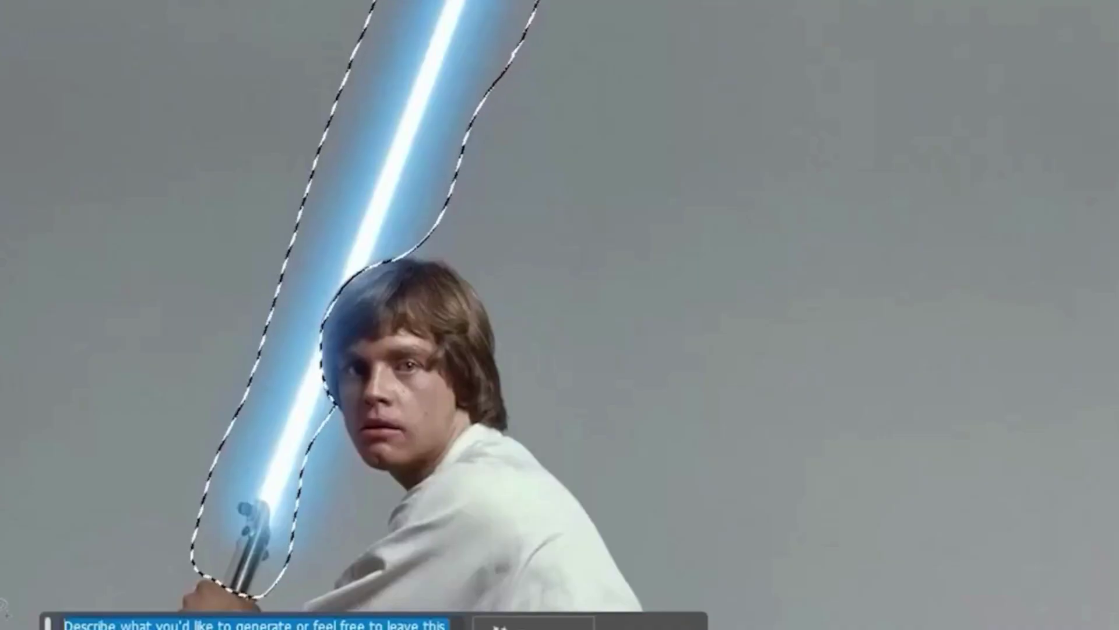
Replace the lightsaber with a wooden bat generated from the prompt 'Baseball bat'.
{"action": "type", "text": "Baseball bat"}
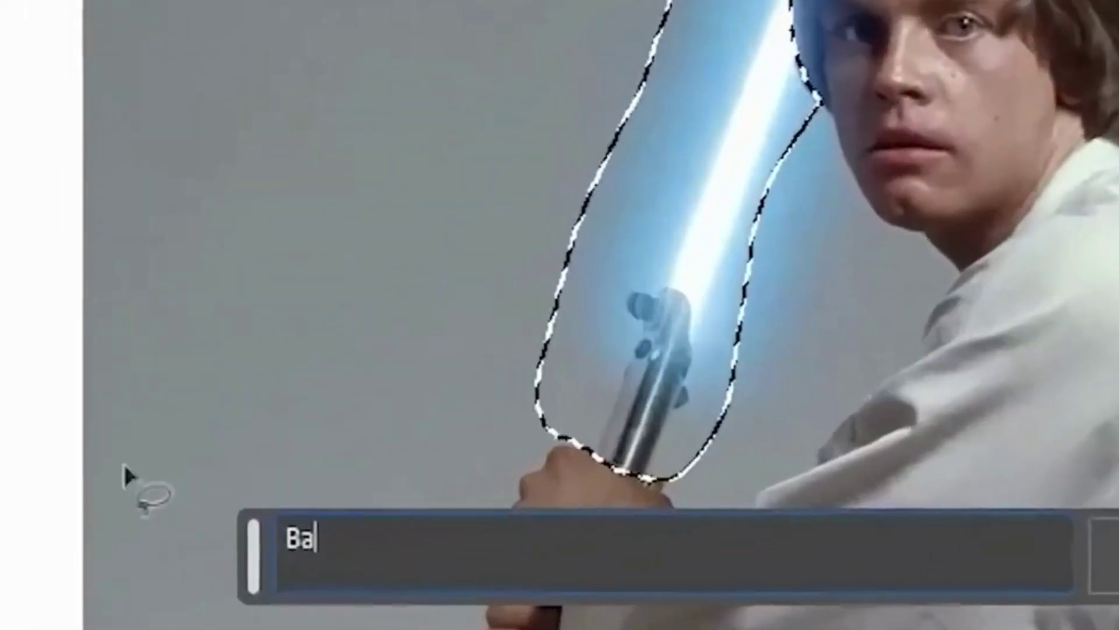
{"action": "key", "text": "Return"}
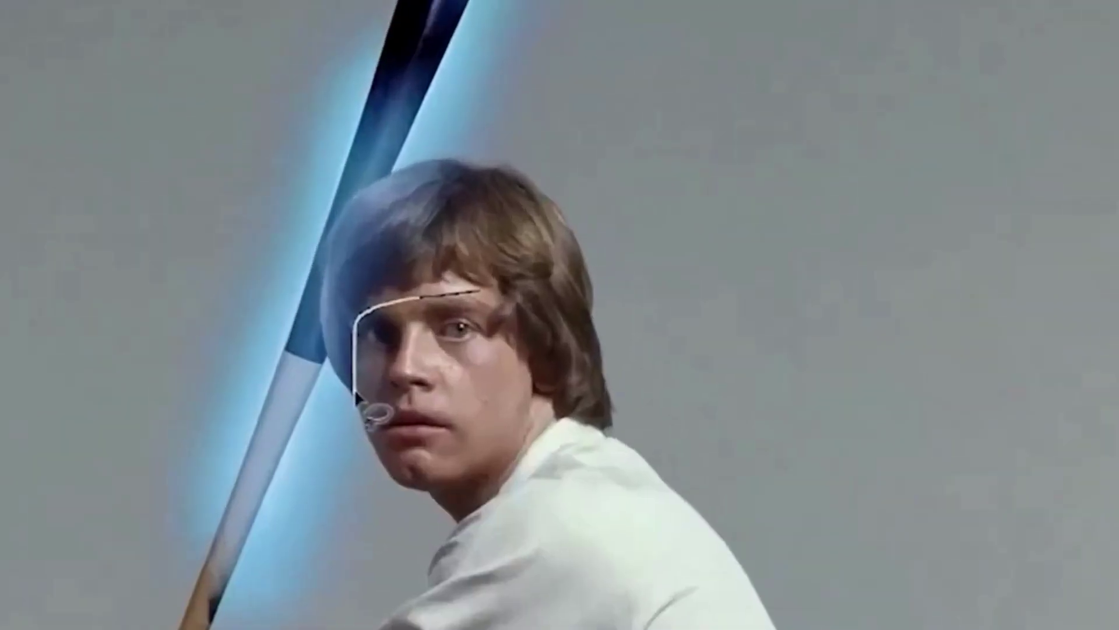
Outline his head and torso and generate a 'Baseball helmet' and a 'Baseball jersey'.
{"action": "mouse_move", "coordinate": [355, 389]}
{"action": "left_mouse_down"}
{"action": "mouse_move", "coordinate": [309, 430]}
{"action": "mouse_move", "coordinate": [289, 338]}
{"action": "mouse_move", "coordinate": [356, 178]}
{"action": "left_mouse_up"}
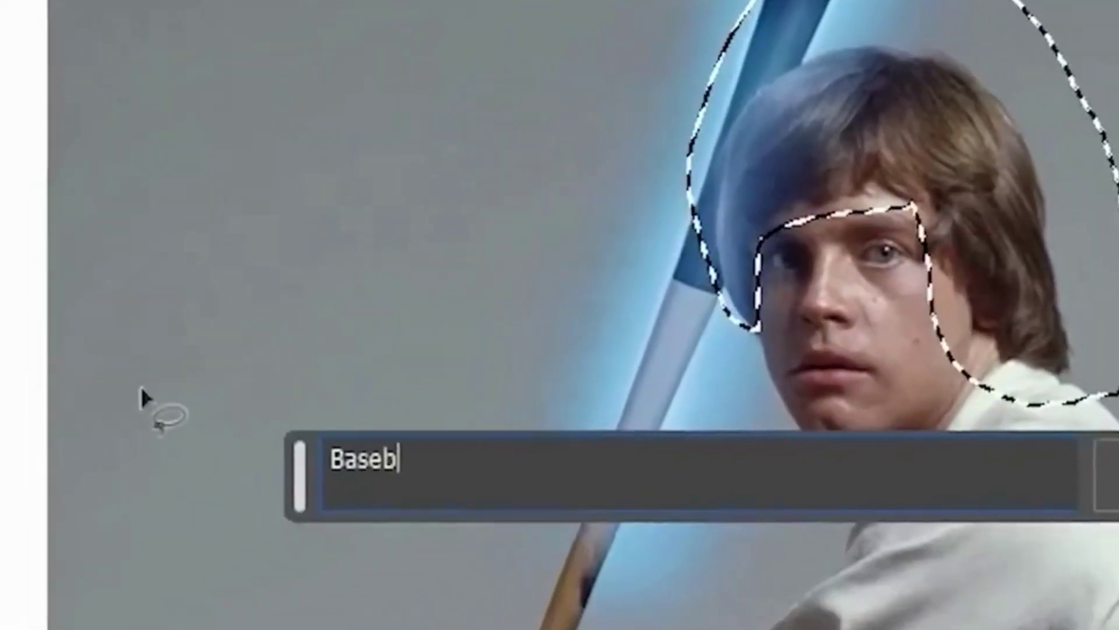
{"action": "type", "text": "all jhhelme"}
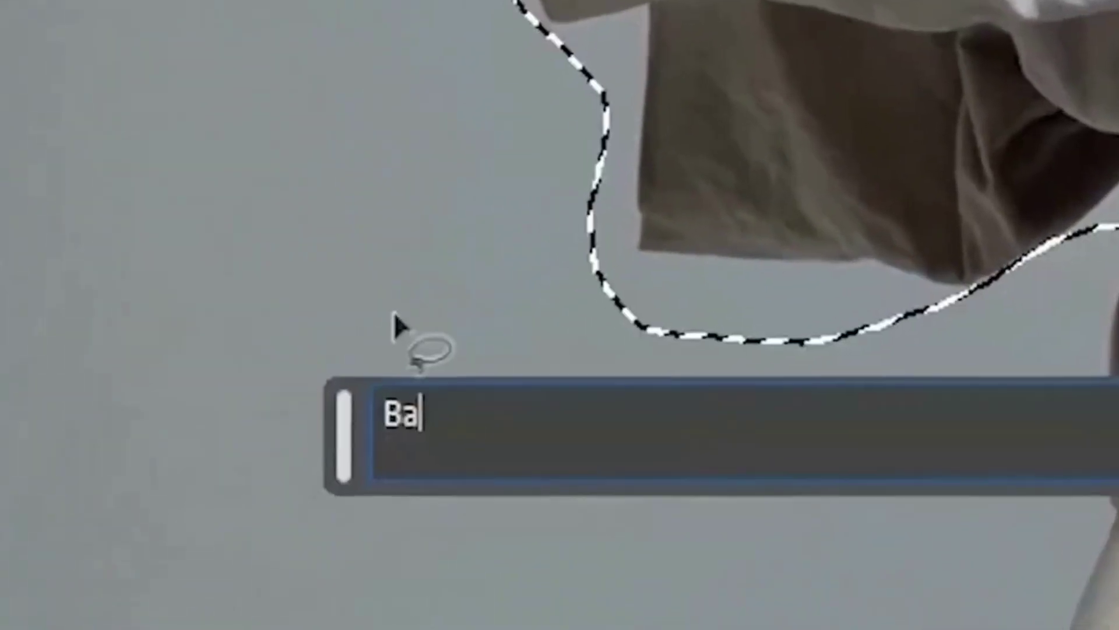
{"action": "type", "text": "sx"}
{"action": "key", "text": "BackSpace"}
{"action": "type", "text": "eball jersey"}
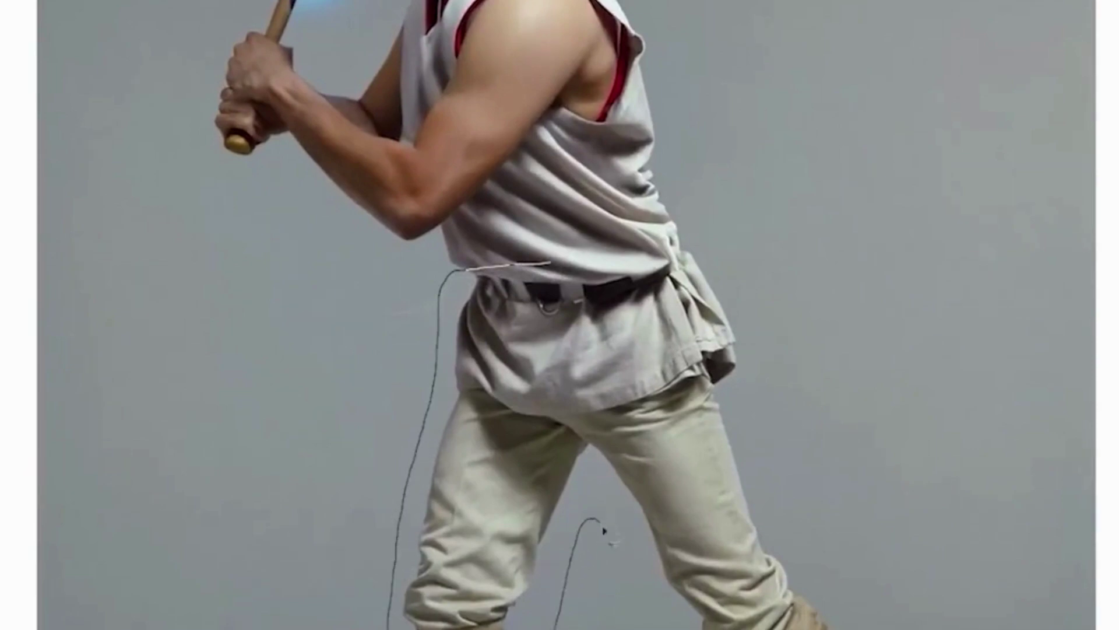
Generate 'Tight baseball pants' on the legs, then outline the boots for 'Baseball cleats'.
{"action": "type", "text": "Tight baseball"}
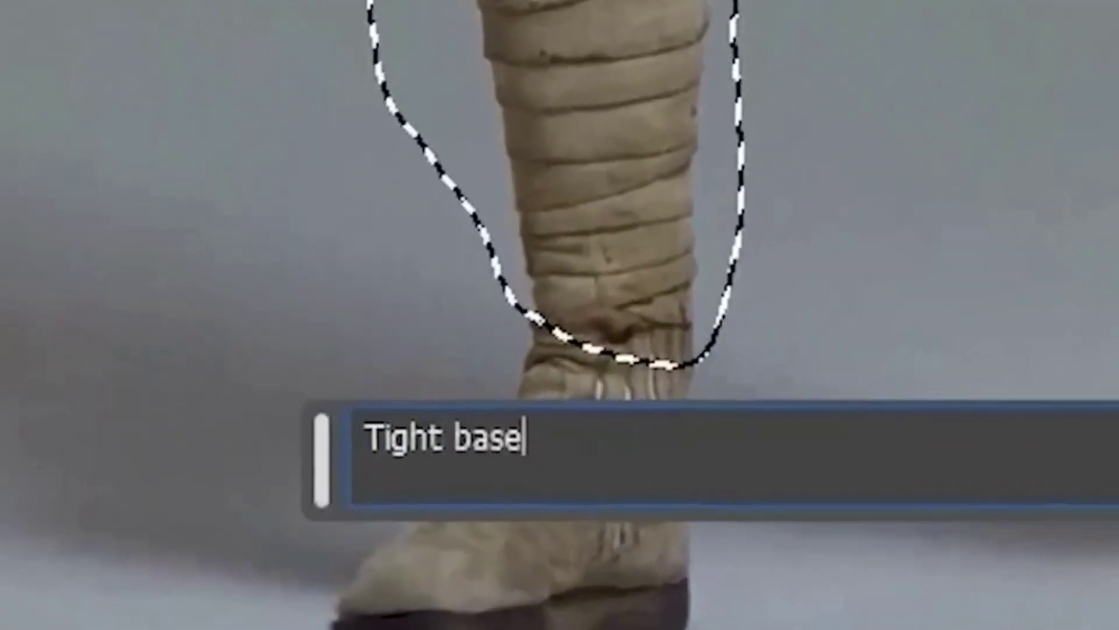
{"action": "type", "text": " pan"}
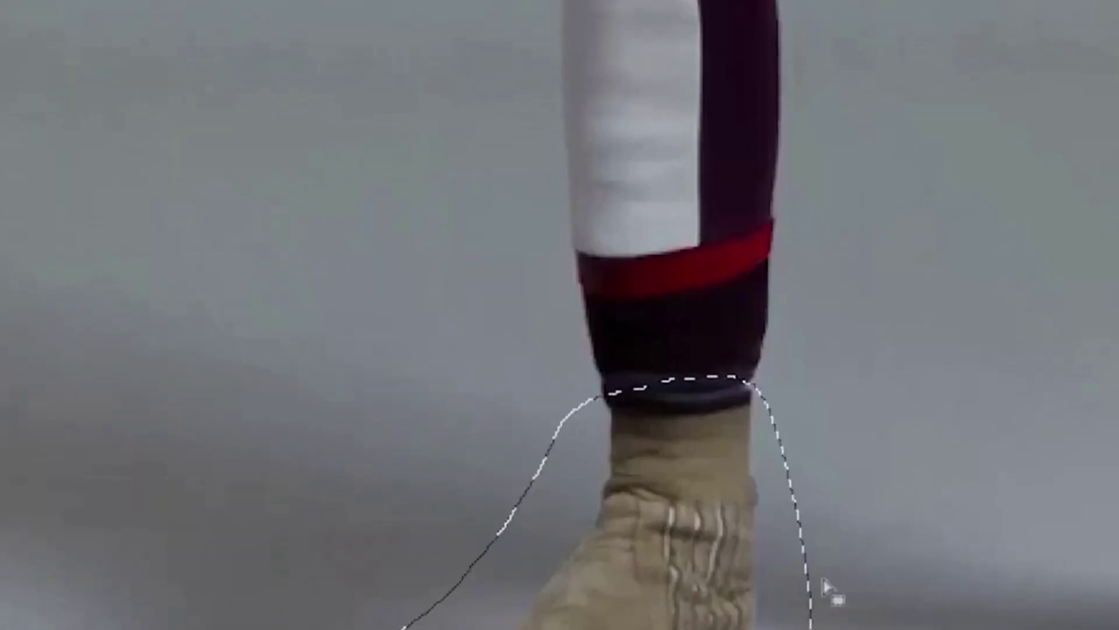
{"action": "left_click_drag", "start_coordinate": [481, 208], "coordinate": [354, 345]}
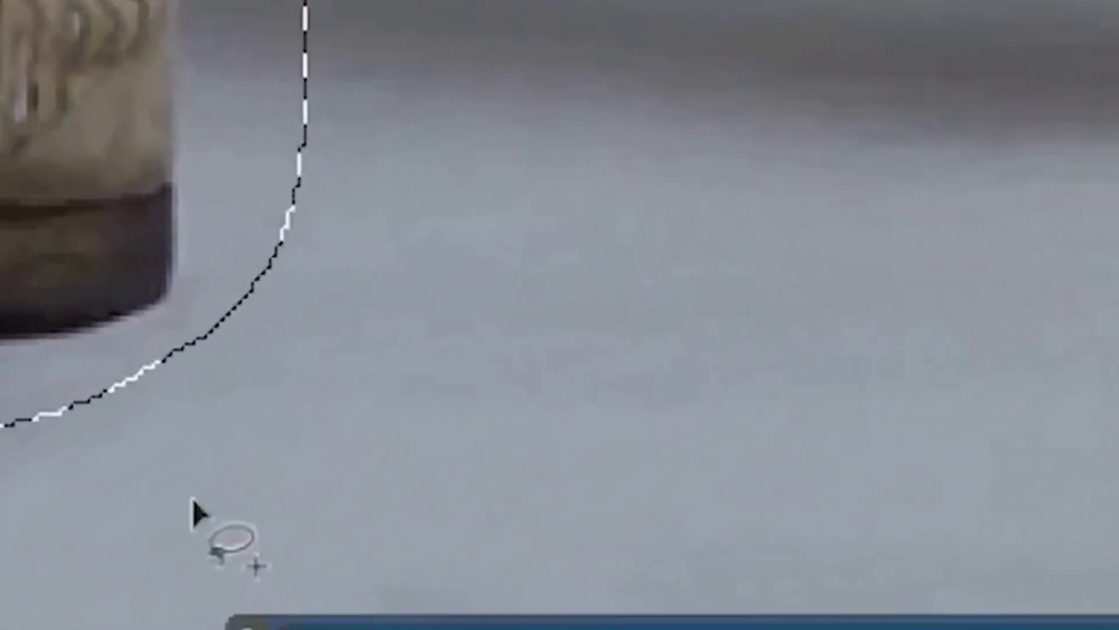
{"action": "type", "text": "Baseball clea"}
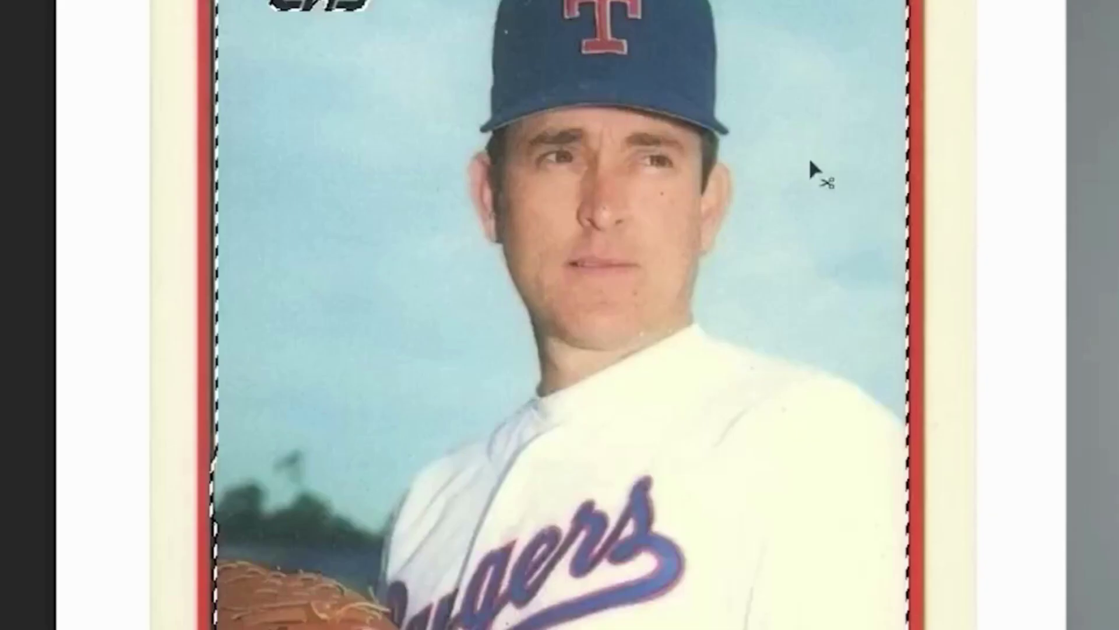
Clear the card's original photo and resize the pasted player image to fit the red frame.
{"action": "key", "text": "Delete"}
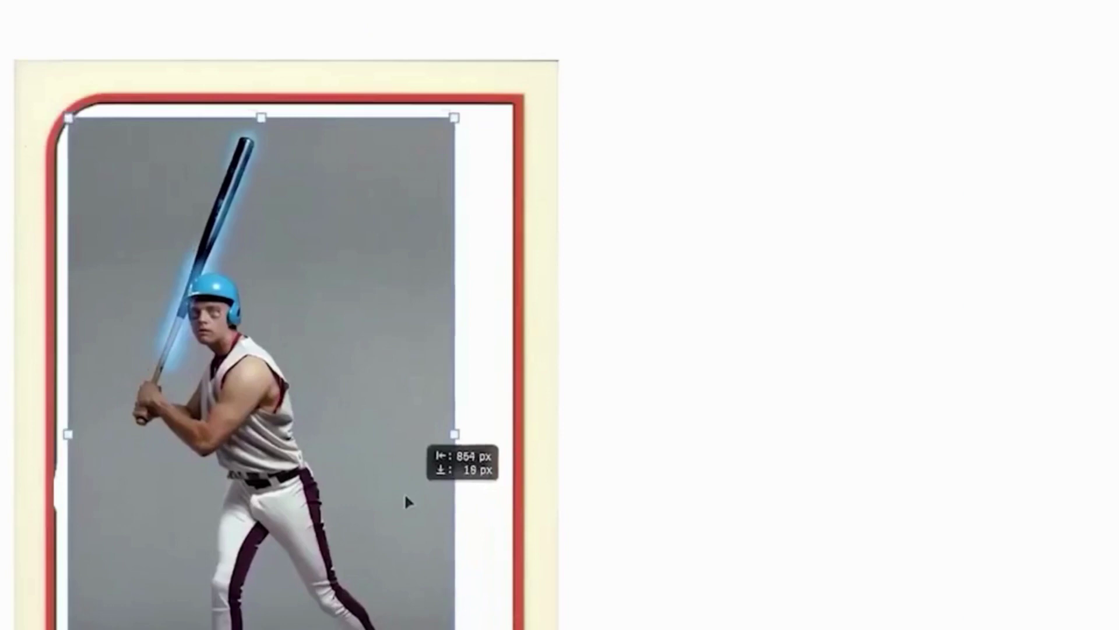
{"action": "left_click_drag", "start_coordinate": [414, 495], "coordinate": [413, 482]}
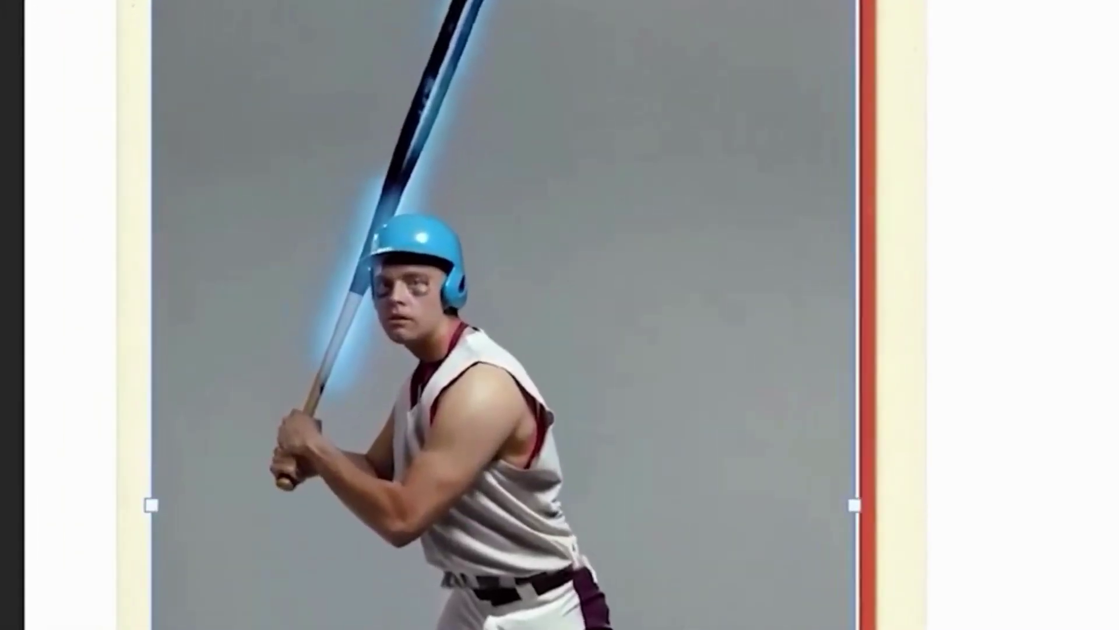